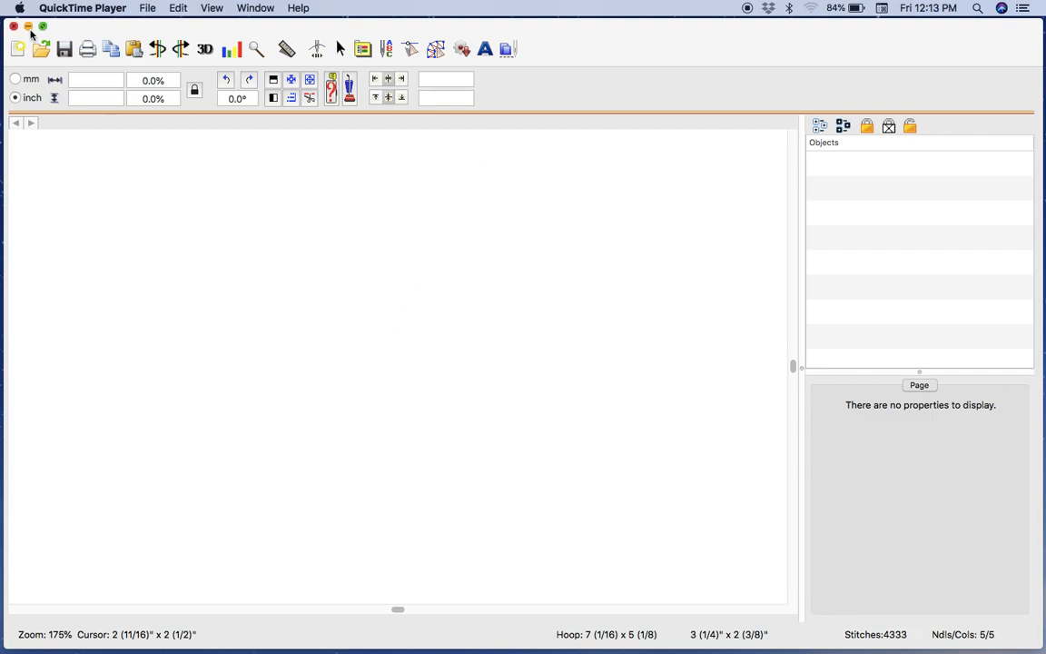
# Create a new design page with the hoop in landscape orientation, 7 1/16 by 5 1/8 inches
pyautogui.click(17, 48)
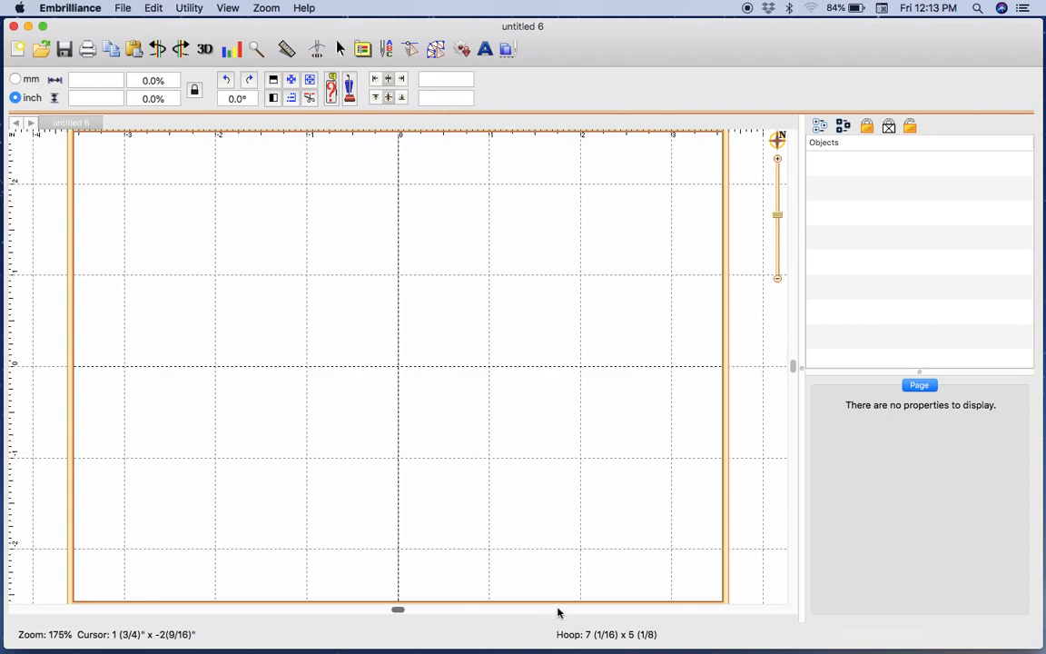
pyautogui.click(573, 636)
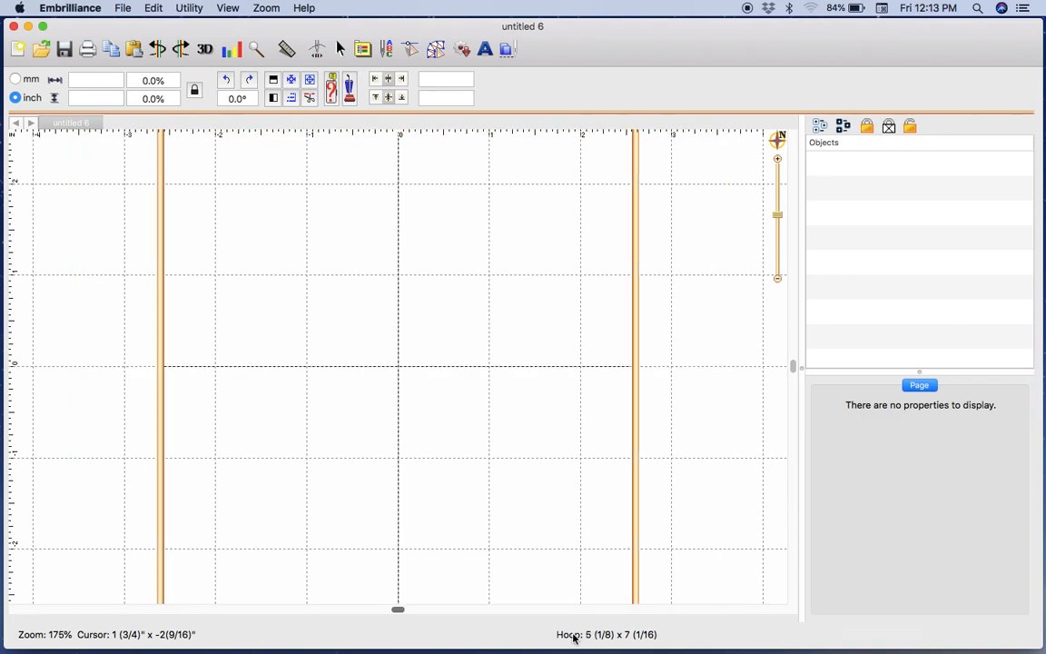
pyautogui.click(572, 637)
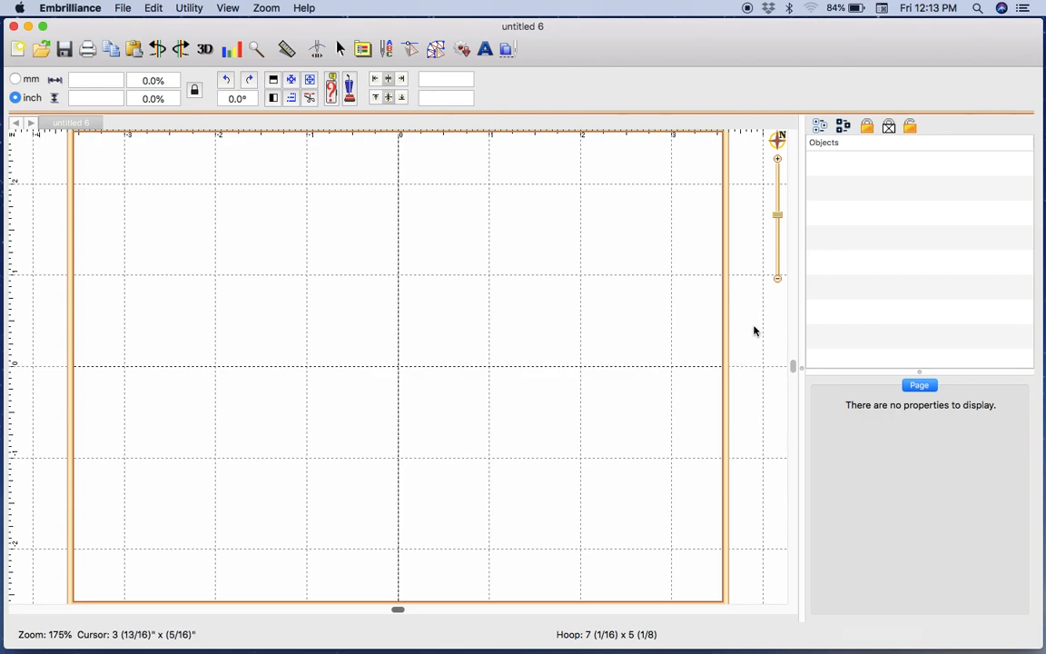
# Add a lettering object and set its font to AppMrkt Serif Floss 4_00
pyautogui.click(485, 49)
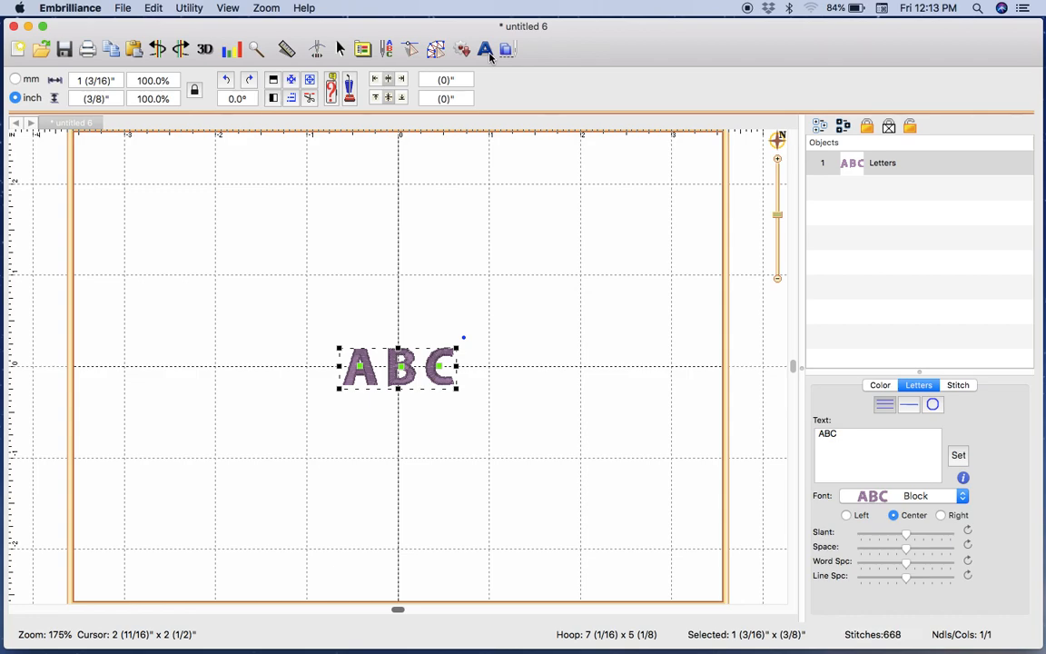
pyautogui.click(963, 496)
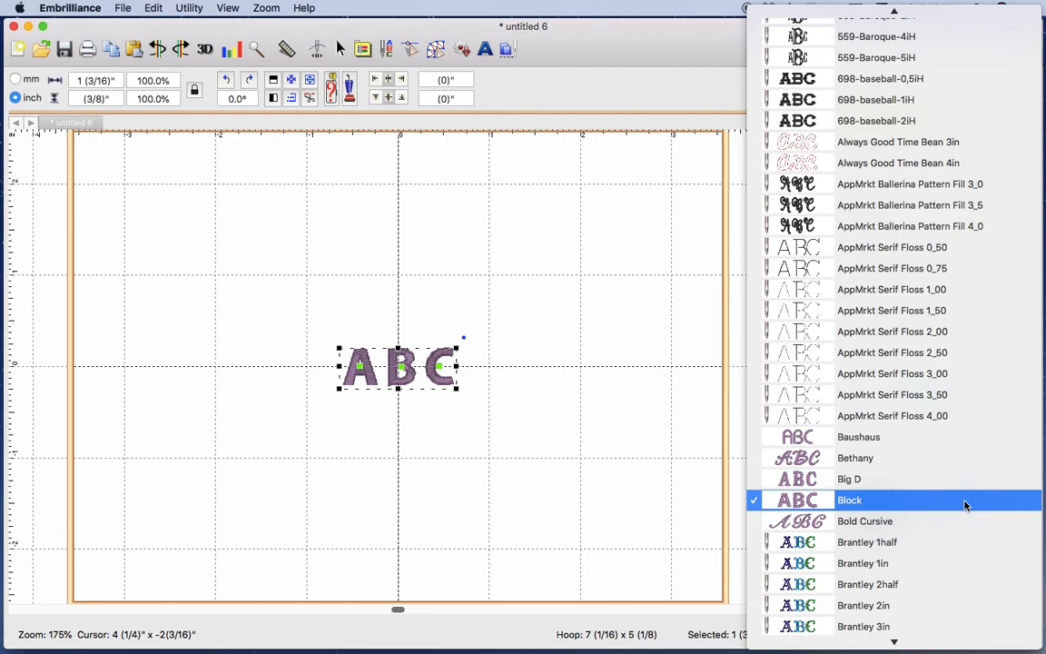
pyautogui.click(972, 420)
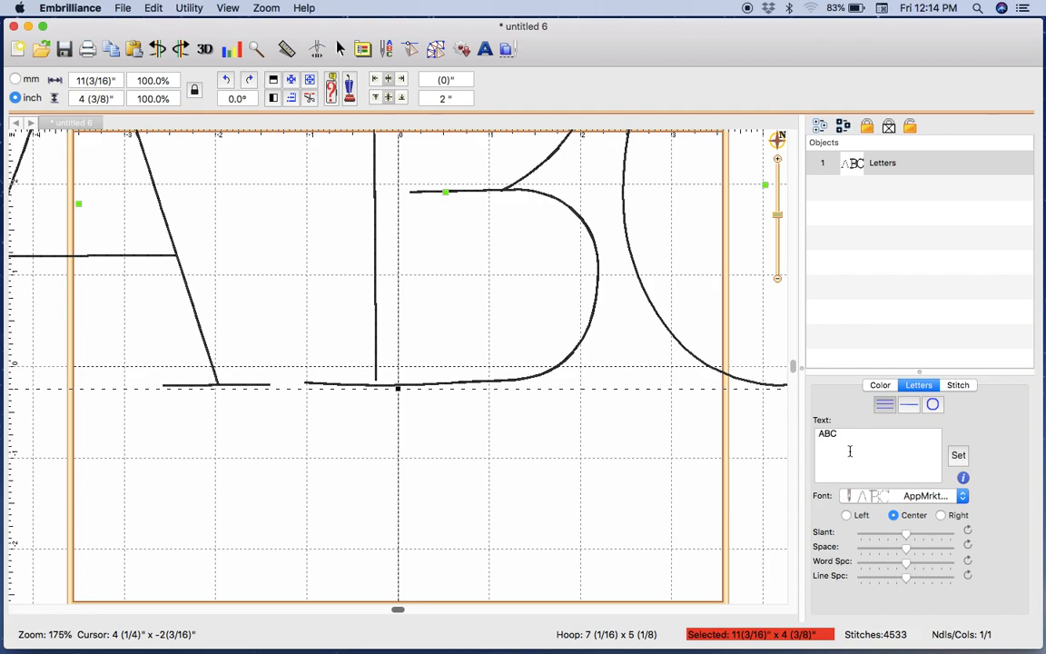
pyautogui.click(963, 497)
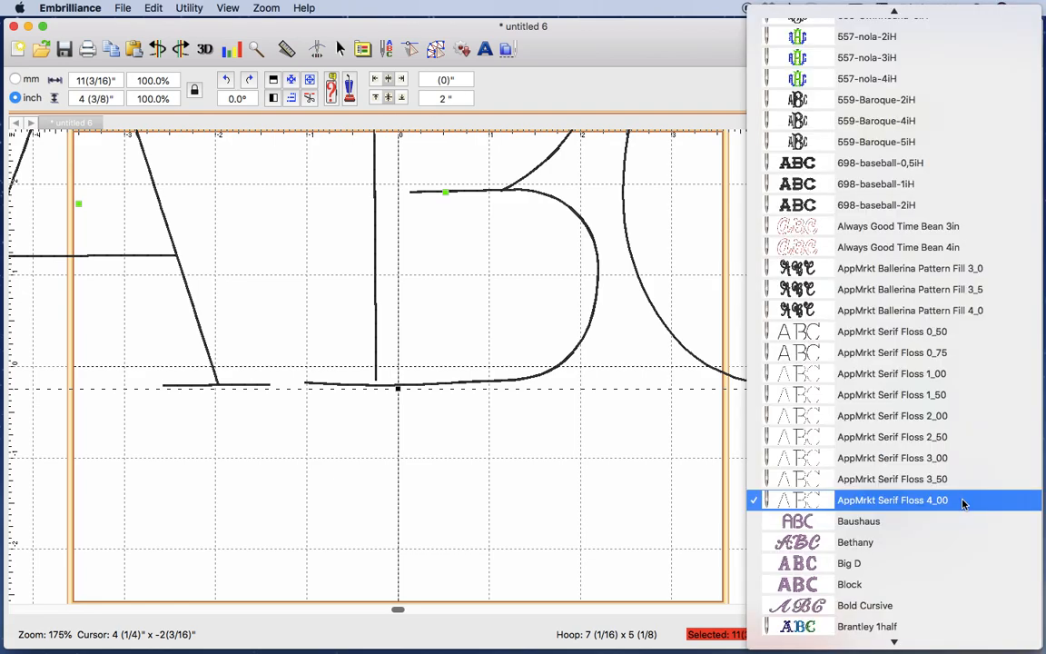
pyautogui.click(720, 378)
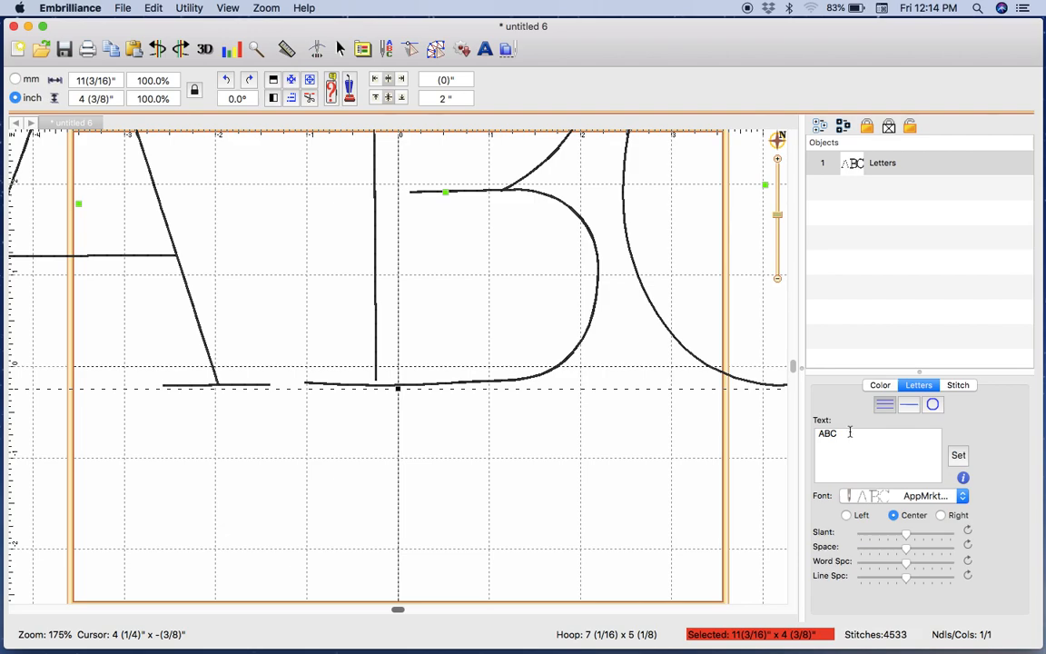
# Replace the lettering's sample text with a single capital O and apply it
pyautogui.click(850, 432)
pyautogui.press('BackSpace')
pyautogui.press('BackSpace')
pyautogui.press('BackSpace')
pyautogui.write('O')
pyautogui.click(958, 456)
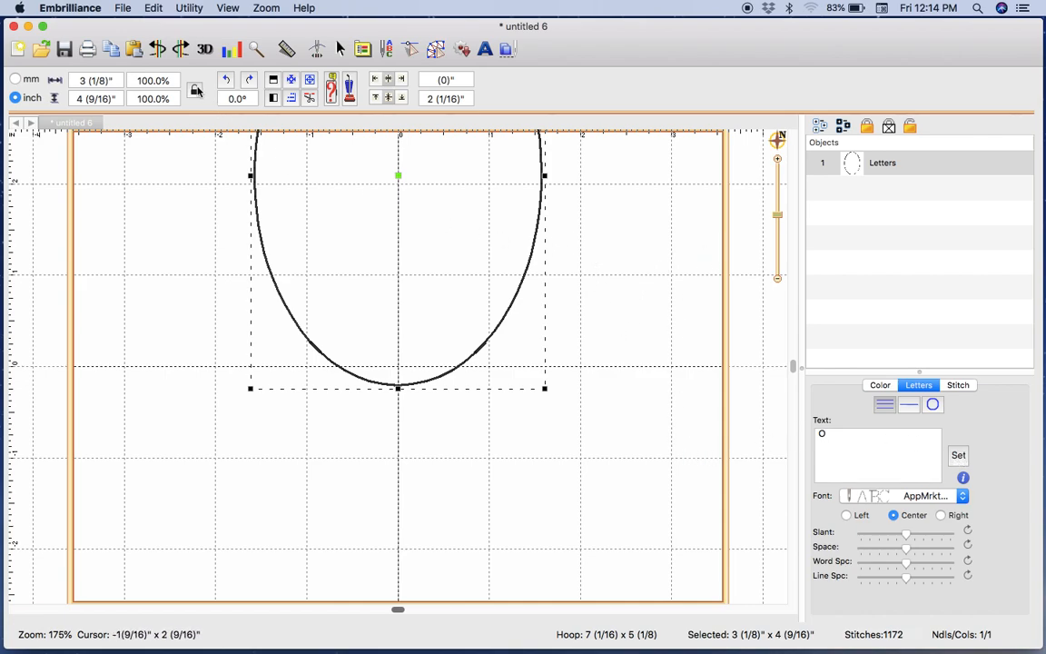
# Rotate the O to -90° and shrink it to about 4 1/16 by 2 13/16 inches, centered in the hoop
pyautogui.click(291, 81)
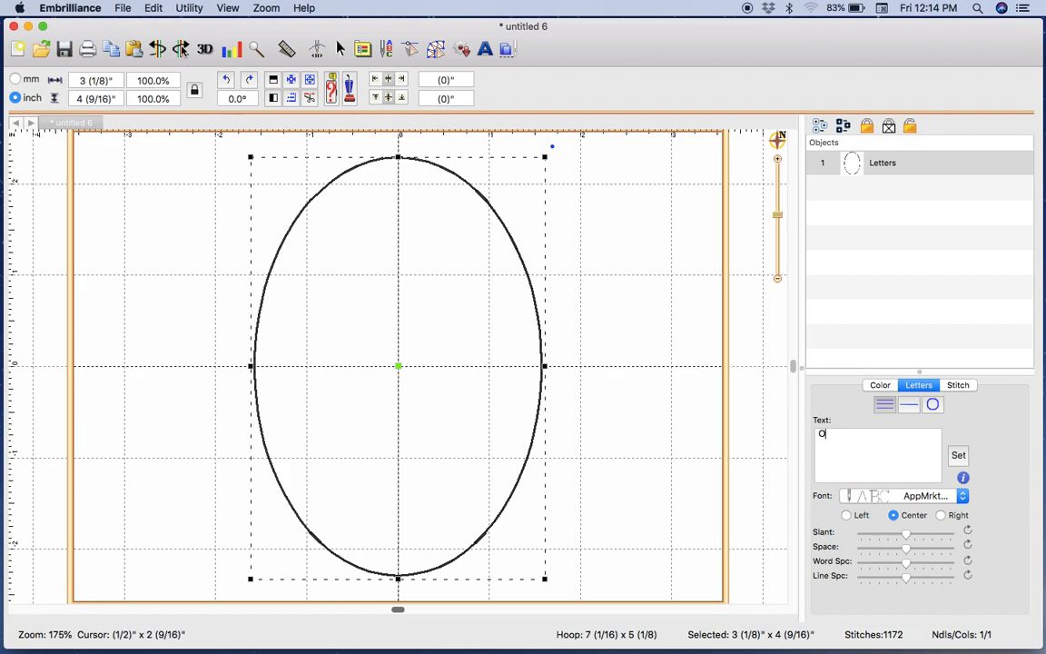
pyautogui.click(226, 80)
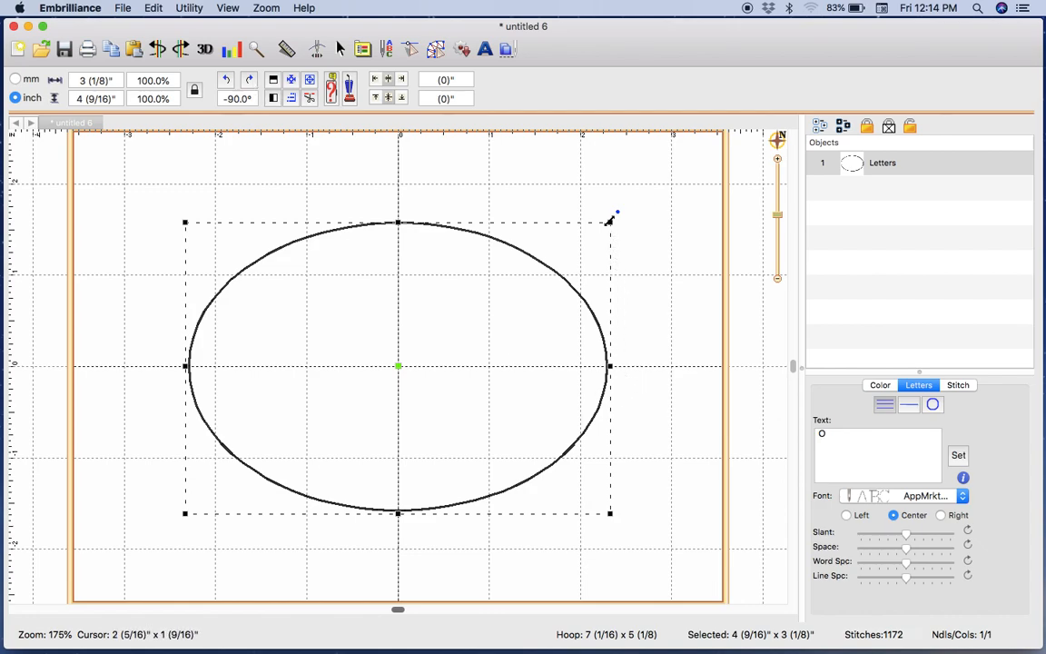
pyautogui.moveTo(609, 221); pyautogui.dragTo(583, 259)
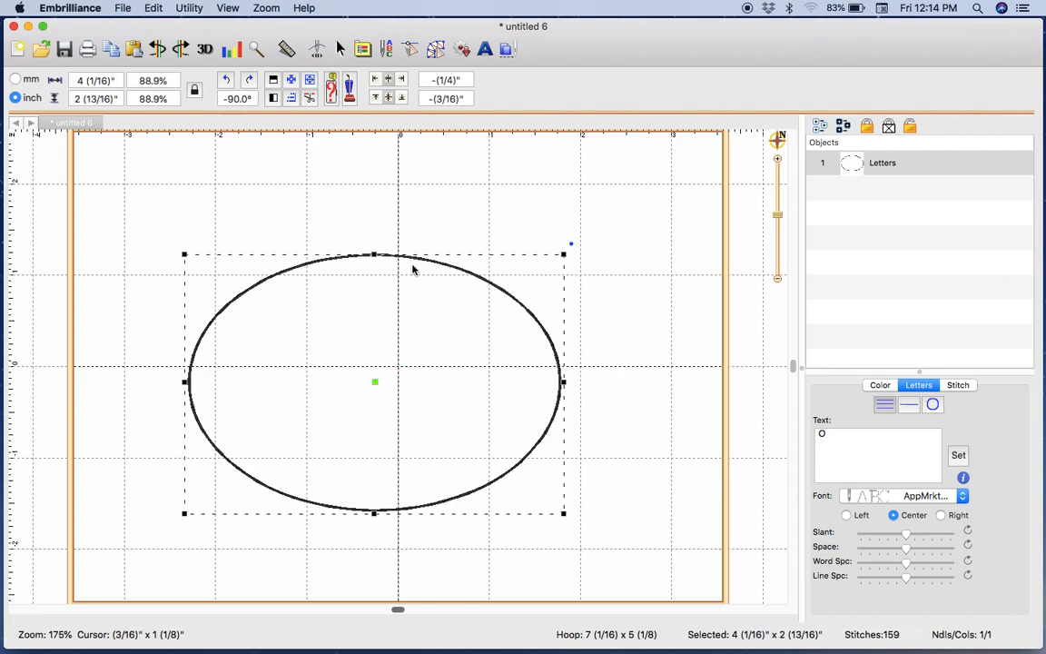
pyautogui.click(290, 81)
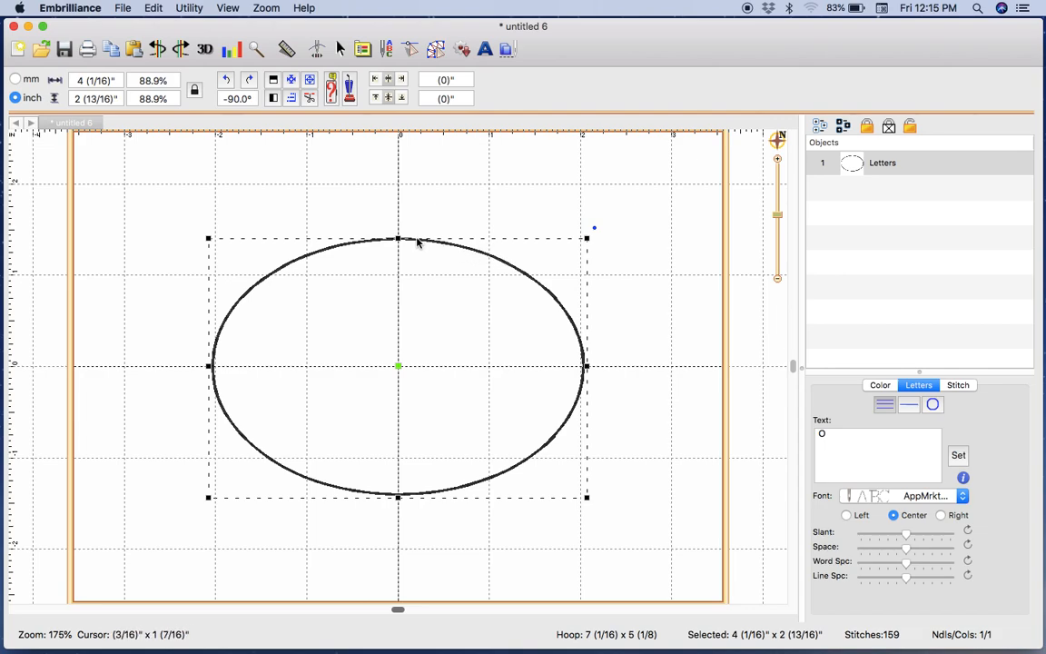
# Paste a duplicate of the oval O over the original and select the duplicate
pyautogui.click(134, 49)
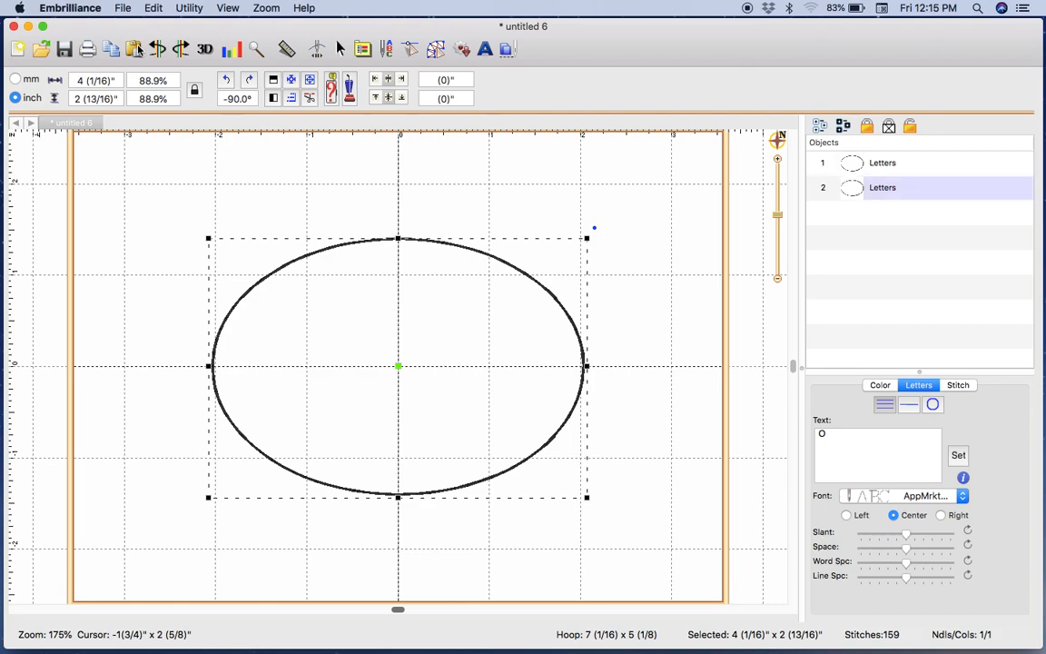
pyautogui.click(825, 191)
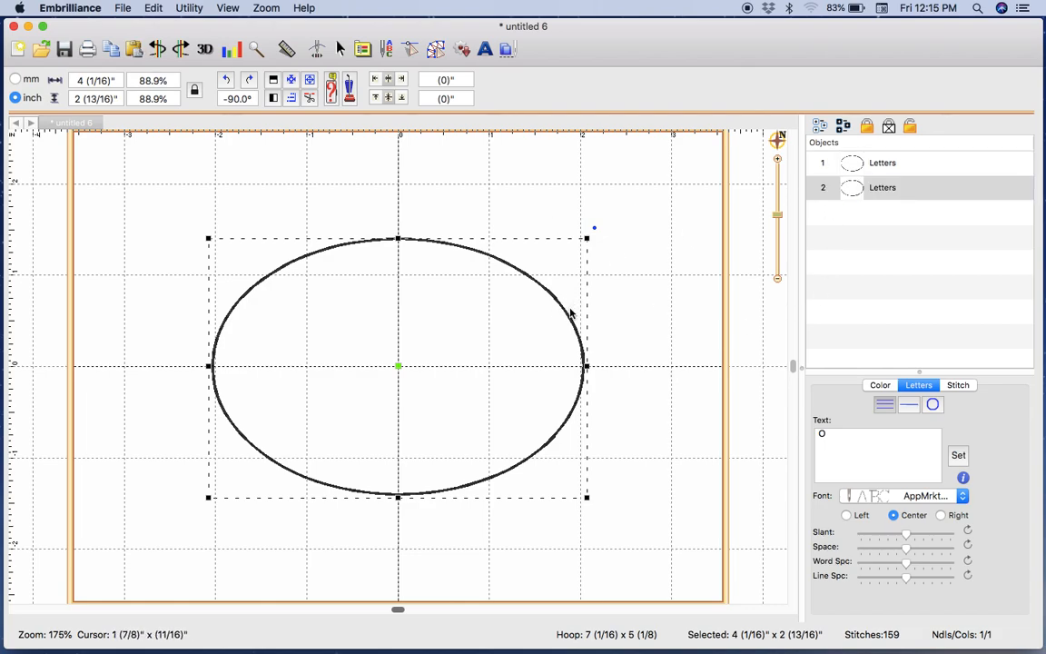
pyautogui.click(823, 191)
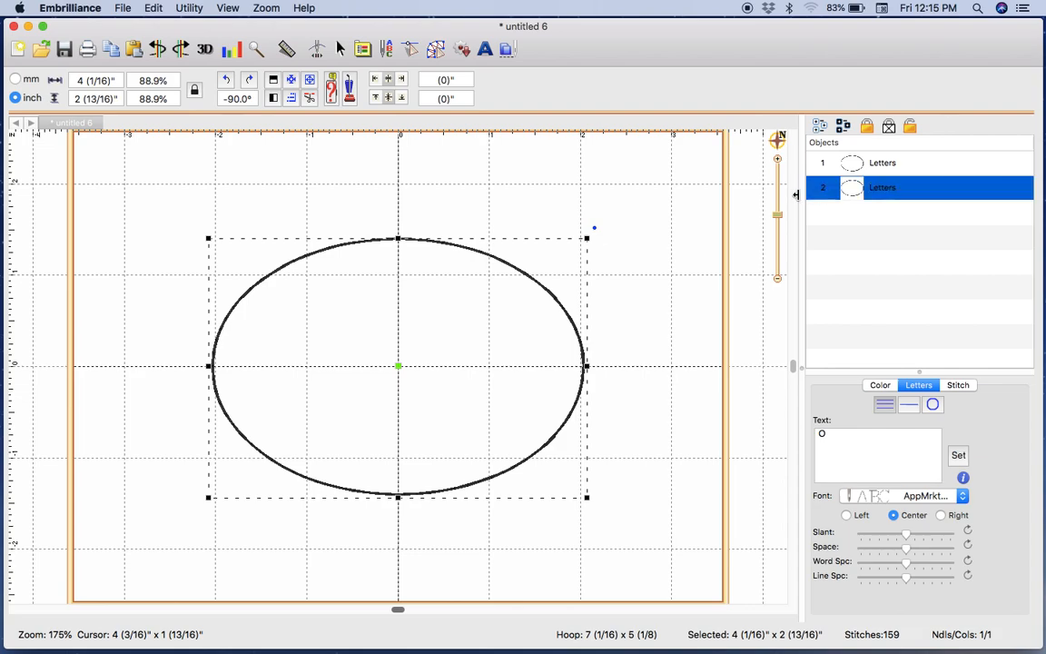
pyautogui.rightClick(554, 295)
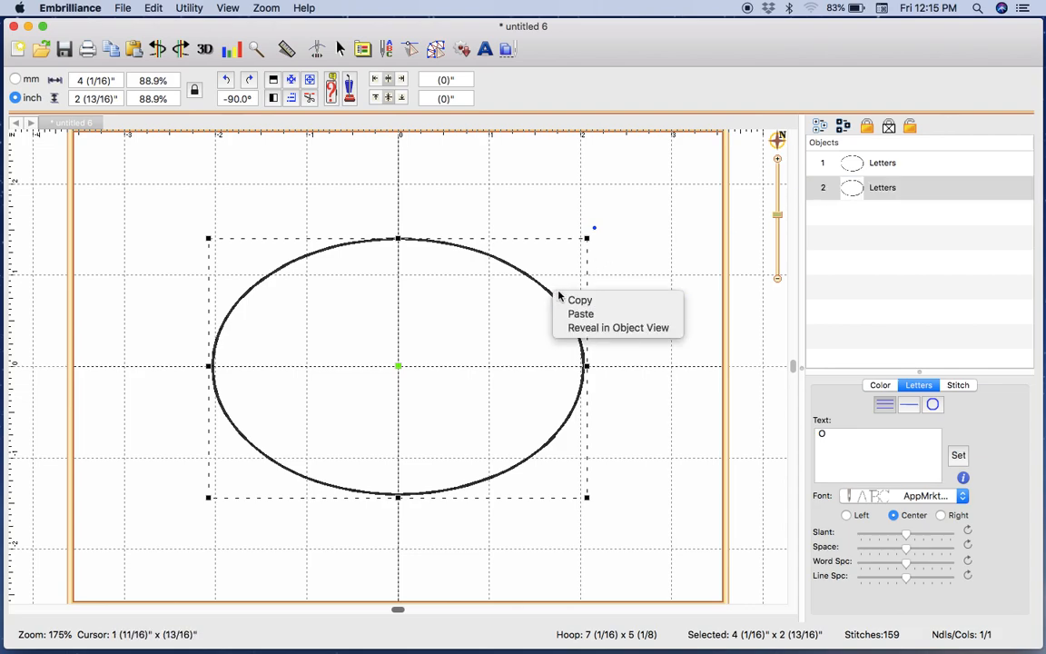
pyautogui.click(557, 293)
pyautogui.rightClick(548, 297)
pyautogui.click(556, 299)
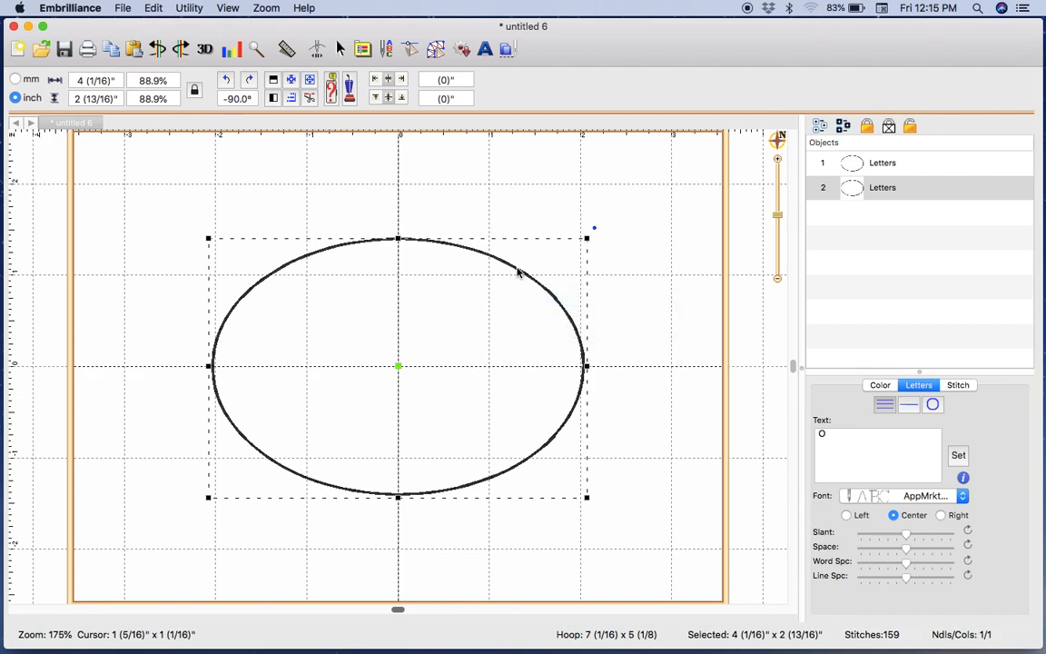
# Shrink the duplicate oval to about 3 15/16 by 2 3/4 inches and offset it about 1/8 inch right of center
pyautogui.moveTo(518, 274)
pyautogui.mouseDown()
pyautogui.moveTo(551, 263)
pyautogui.moveTo(528, 274)
pyautogui.mouseUp()
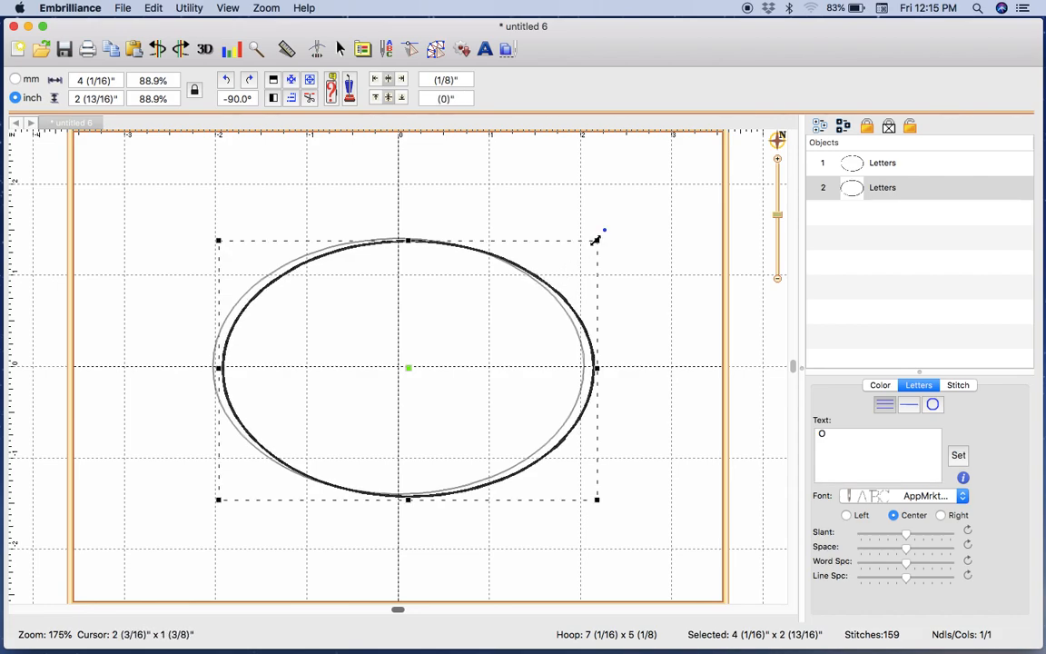
pyautogui.moveTo(594, 240)
pyautogui.mouseDown()
pyautogui.moveTo(581, 248)
pyautogui.moveTo(588, 253)
pyautogui.mouseUp()
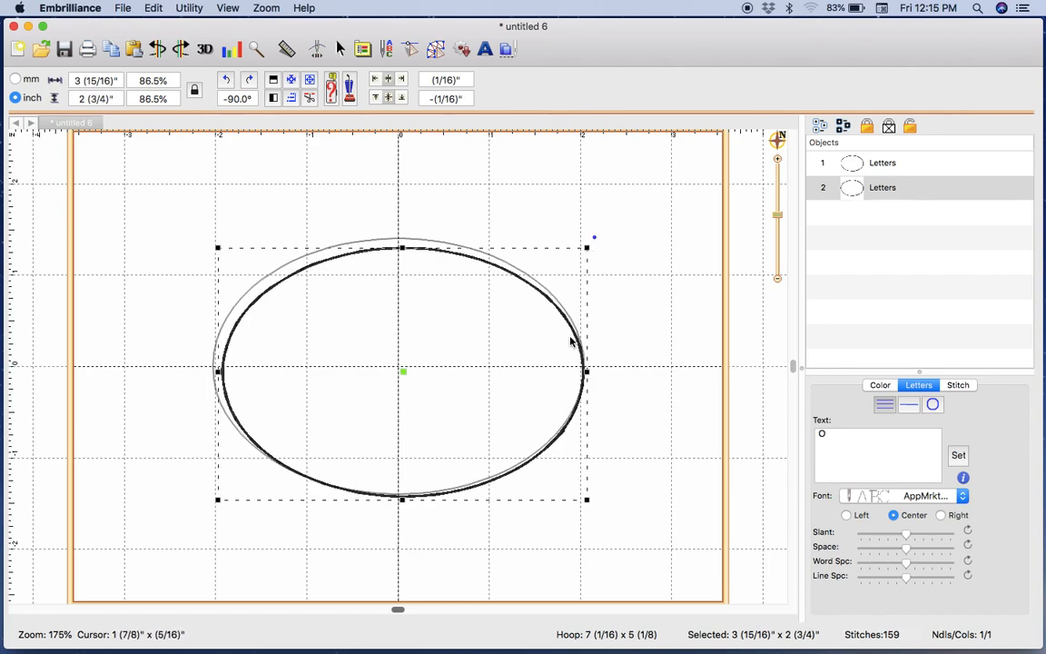
pyautogui.moveTo(574, 335); pyautogui.dragTo(583, 329)
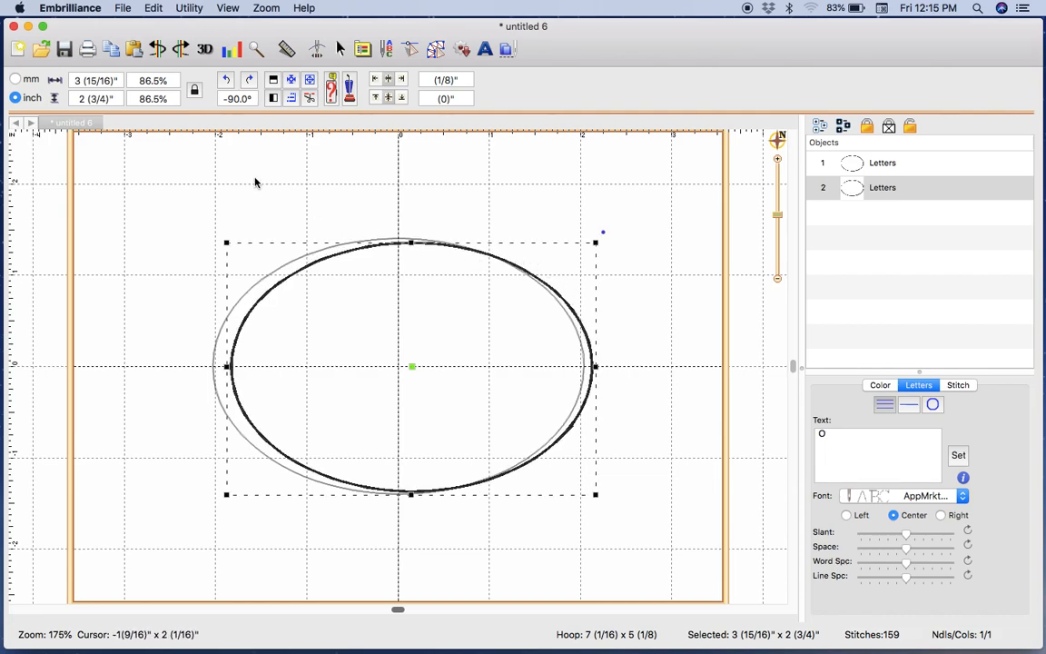
# Paste a third oval and move it down about 1/16 inch from the hoop center
pyautogui.click(135, 49)
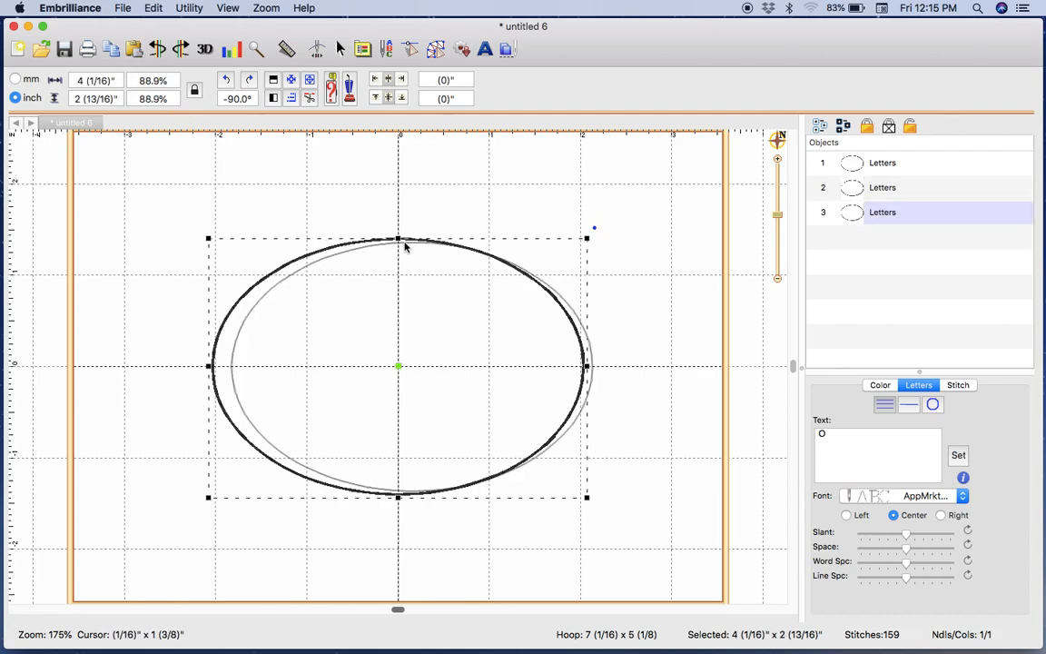
pyautogui.click(824, 214)
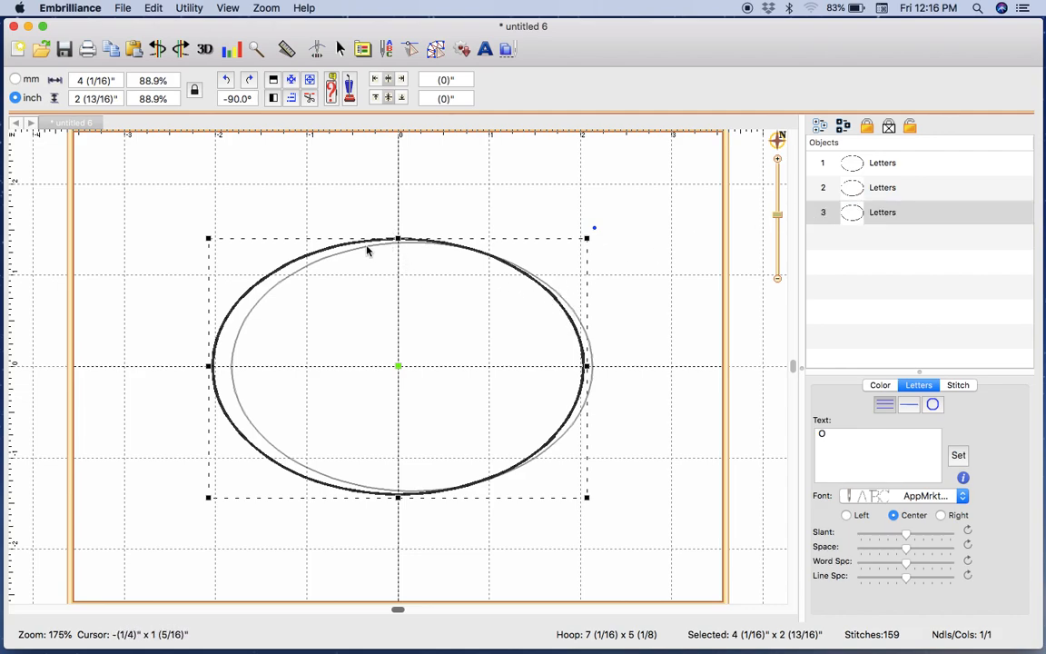
pyautogui.moveTo(276, 274); pyautogui.dragTo(276, 285)
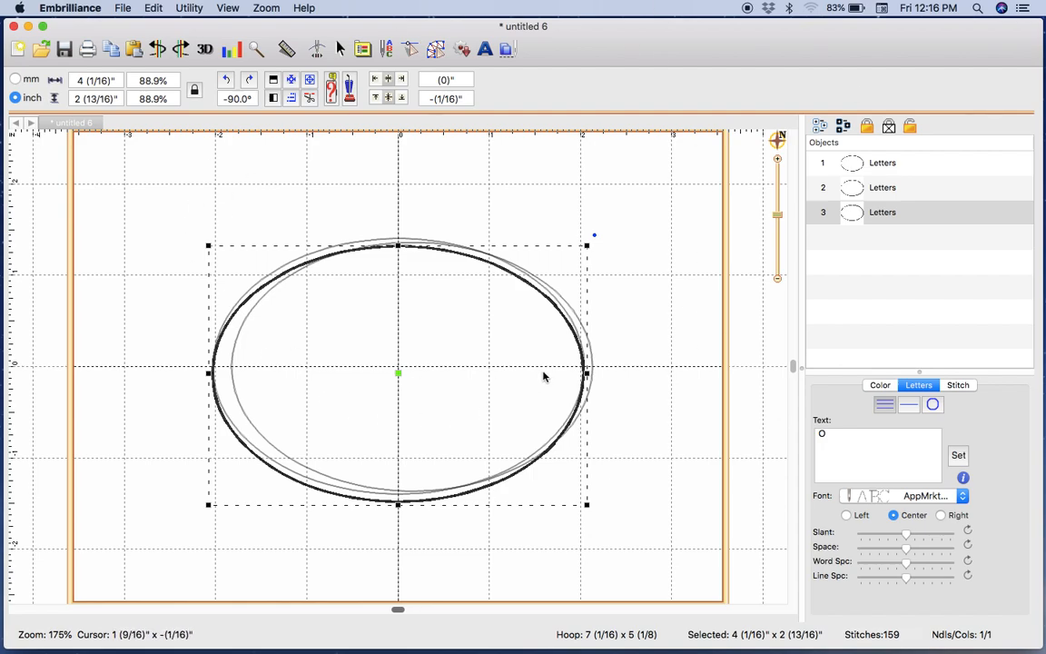
pyautogui.click(632, 279)
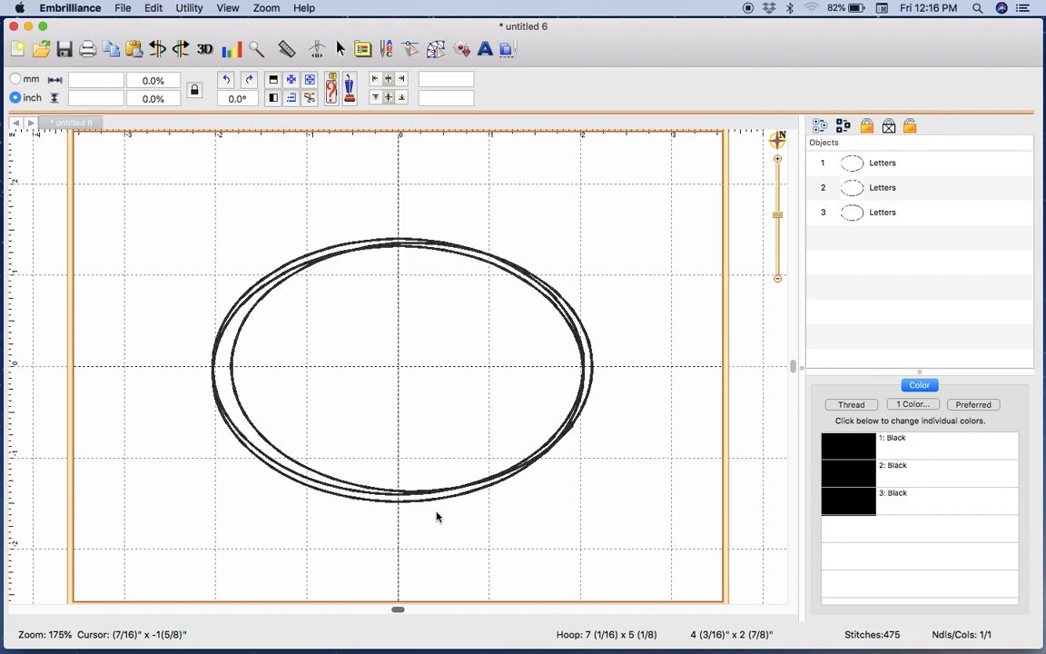
# Change the second oval's thread color to Madeira Thread Chest 1296 Turquoise
pyautogui.click(853, 474)
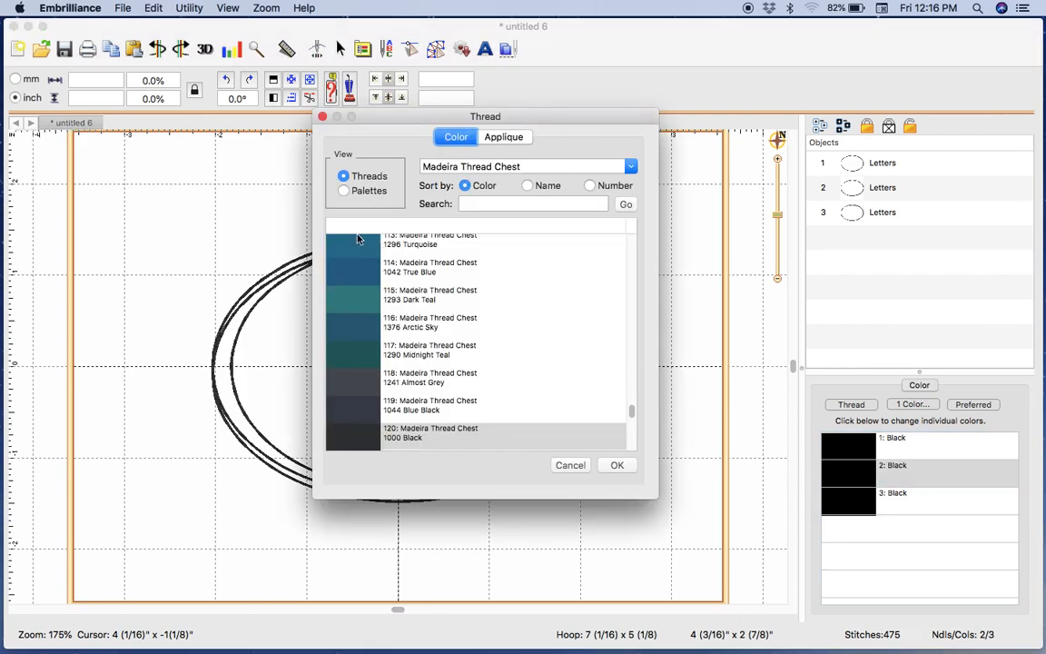
pyautogui.click(354, 252)
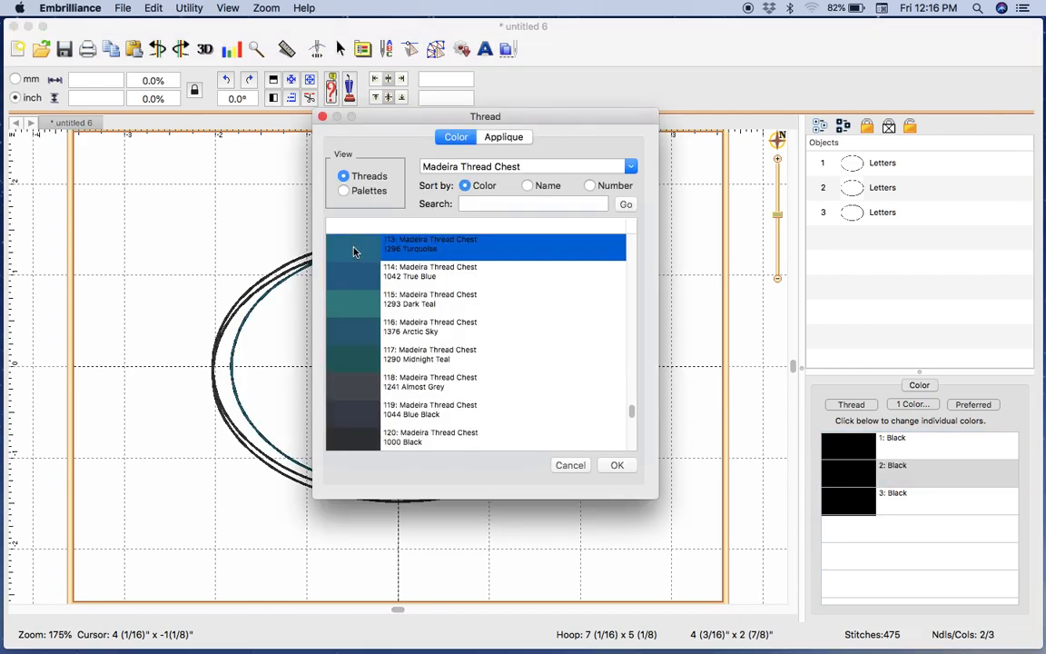
pyautogui.click(616, 466)
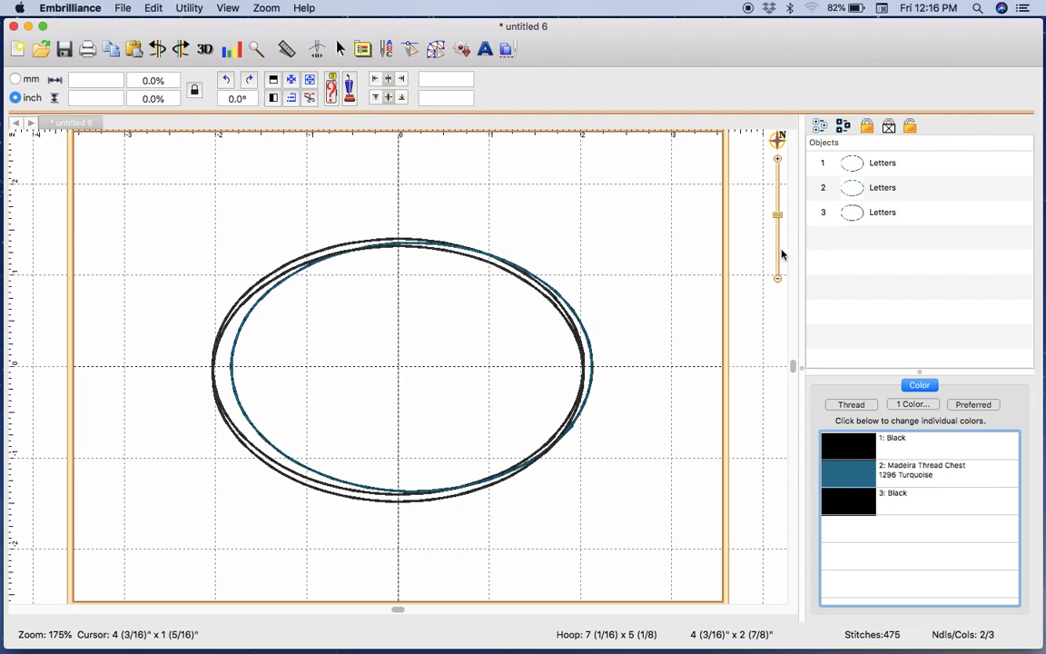
# Set the second oval's thread color back to Black from the current page's palette
pyautogui.doubleClick(851, 481)
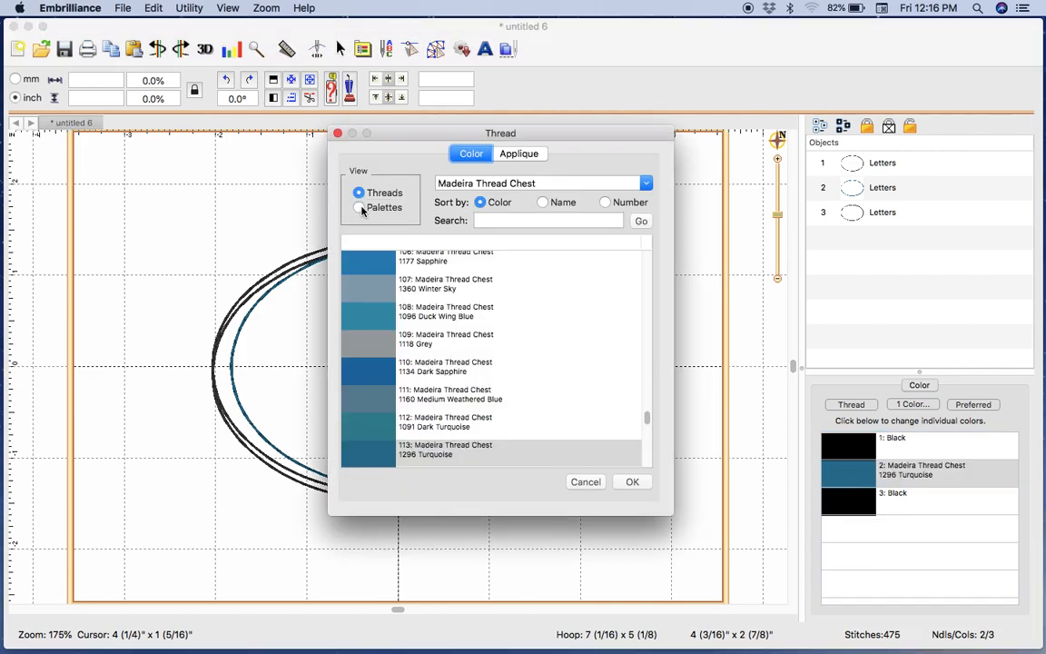
pyautogui.click(359, 208)
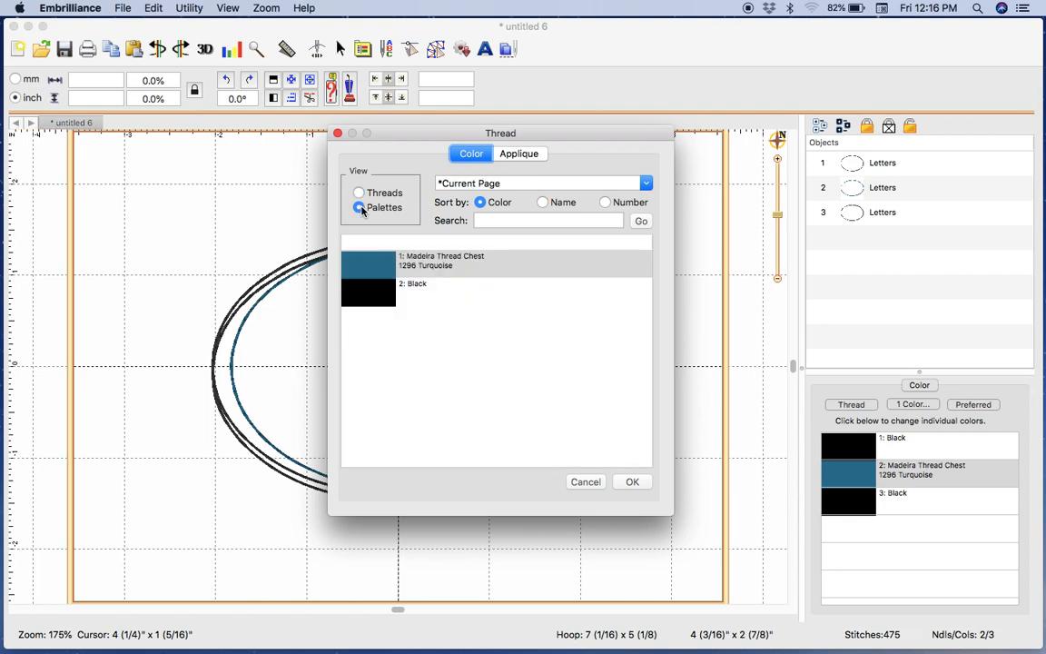
pyautogui.click(385, 293)
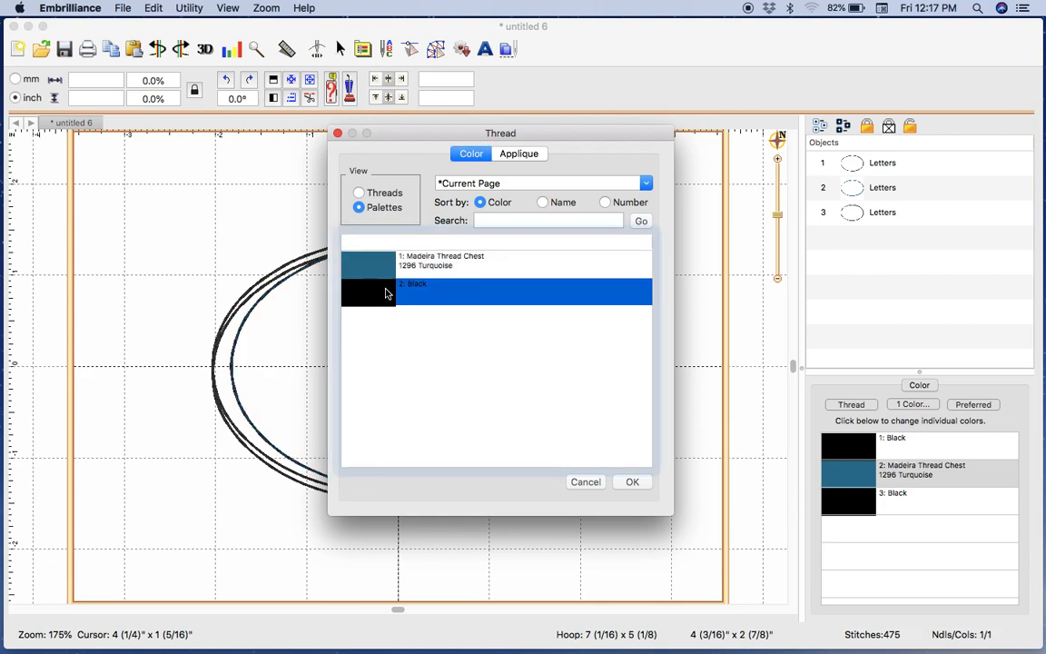
pyautogui.click(633, 482)
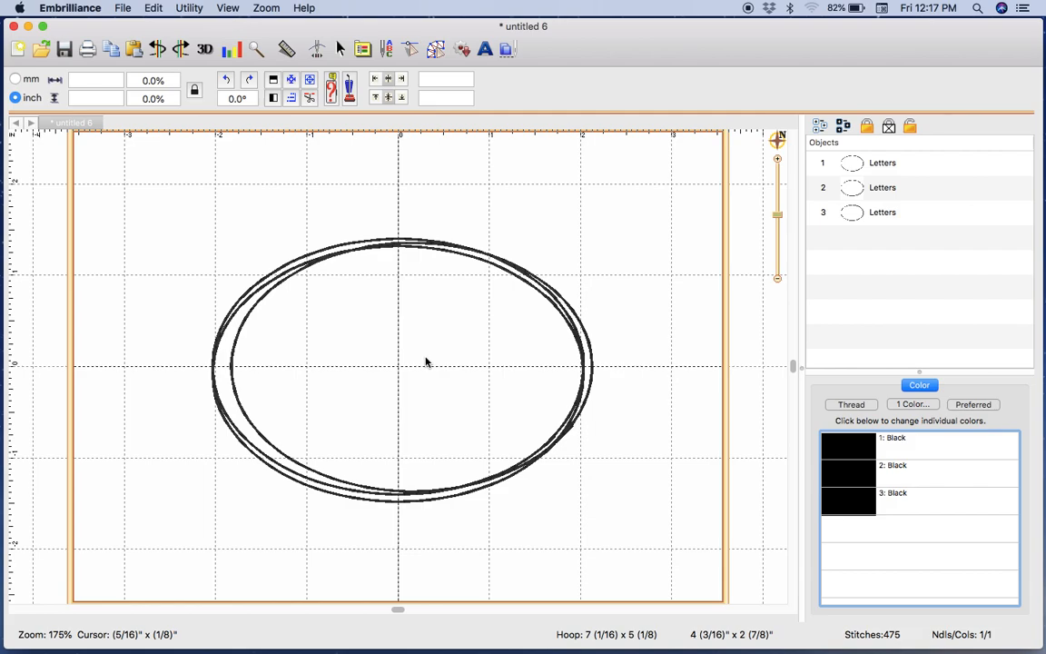
# Add a new lettering object in the Block font and center it in the hoop inside the ovals
pyautogui.click(488, 50)
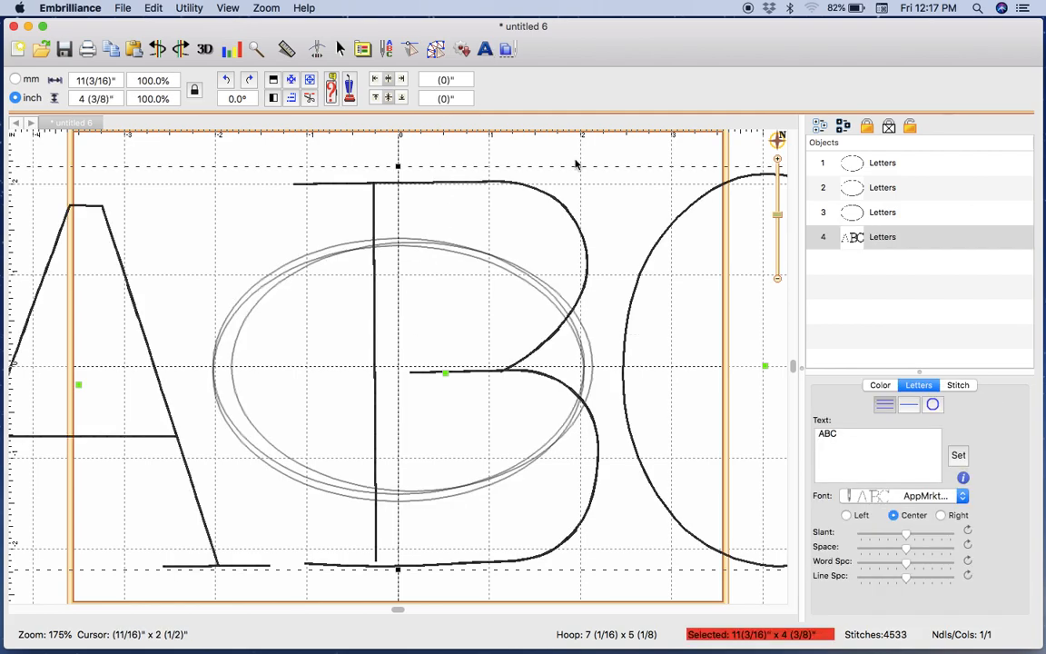
pyautogui.click(945, 496)
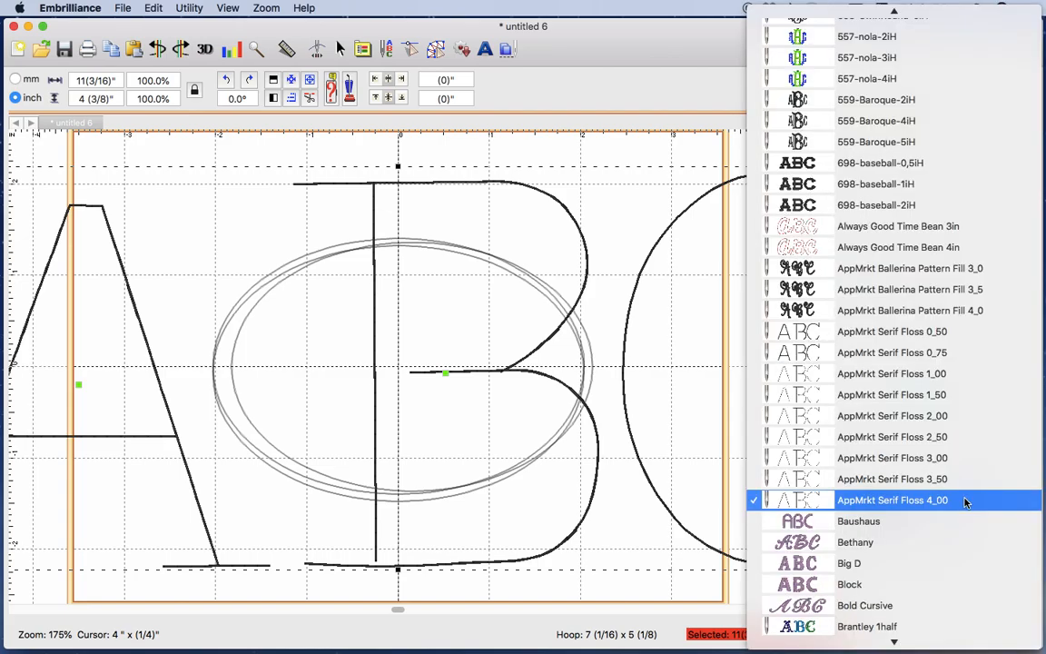
pyautogui.scroll(3, 920, 184)
pyautogui.scroll(-8, 920, 183)
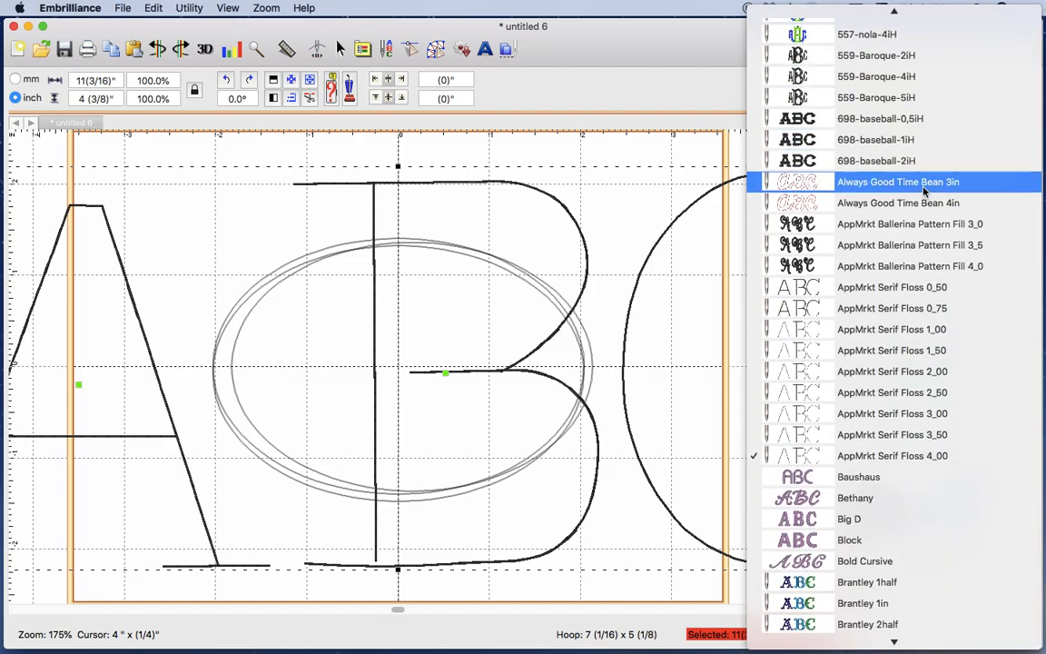
pyautogui.scroll(-2, 922, 187)
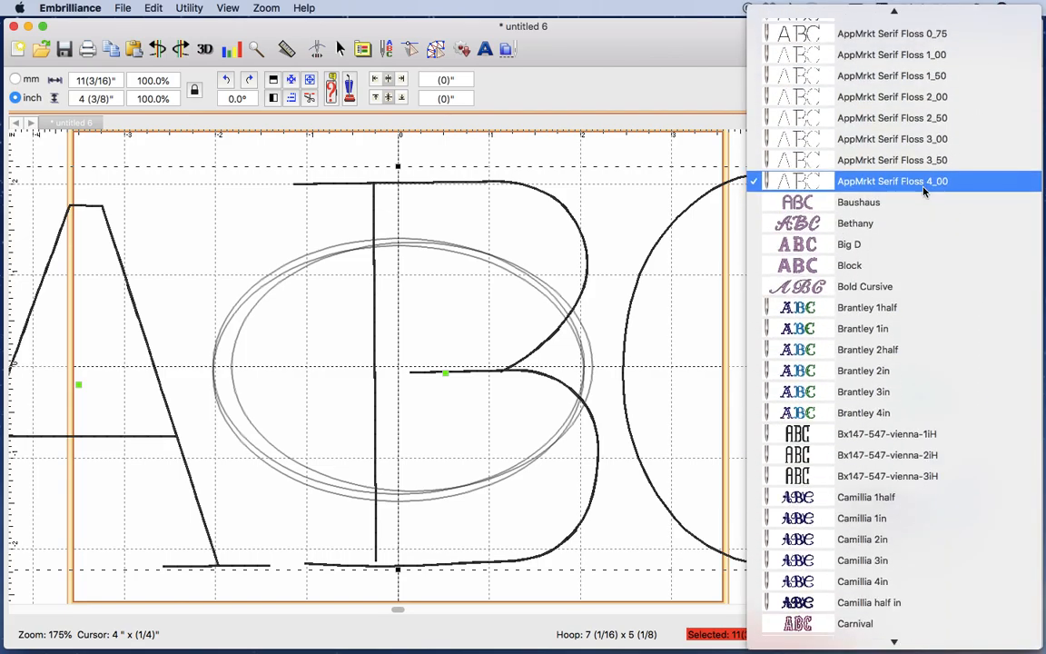
pyautogui.click(913, 266)
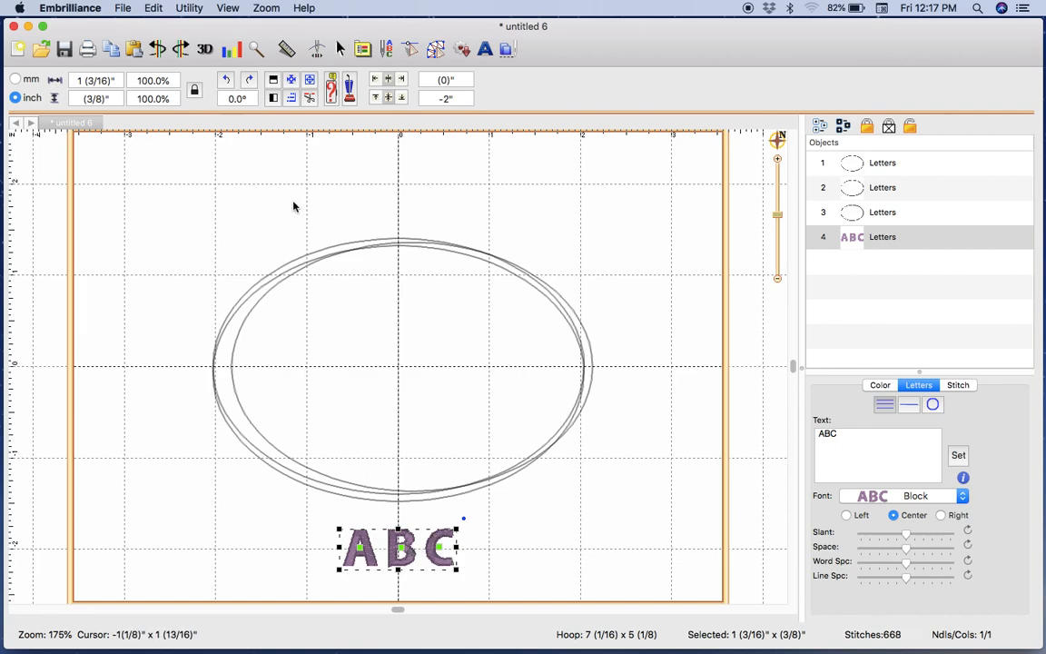
pyautogui.click(291, 81)
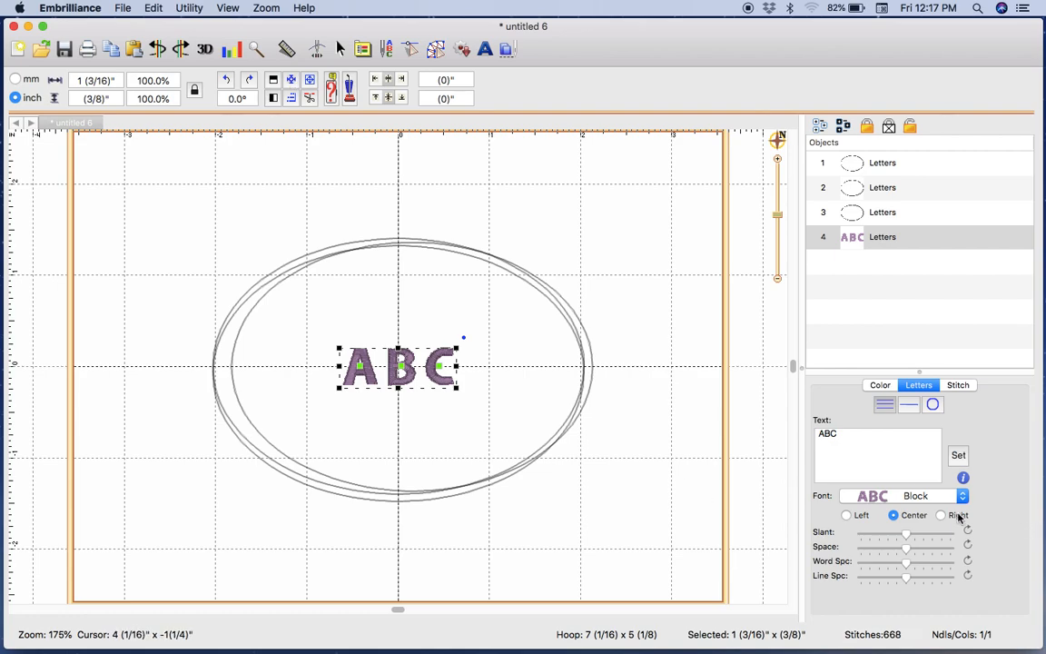
# Replace the new lettering's text with CHS
pyautogui.click(860, 438)
pyautogui.press('BackSpace')
pyautogui.press('BackSpace')
pyautogui.press('BackSpace')
pyautogui.write('CHS')
pyautogui.click(960, 456)
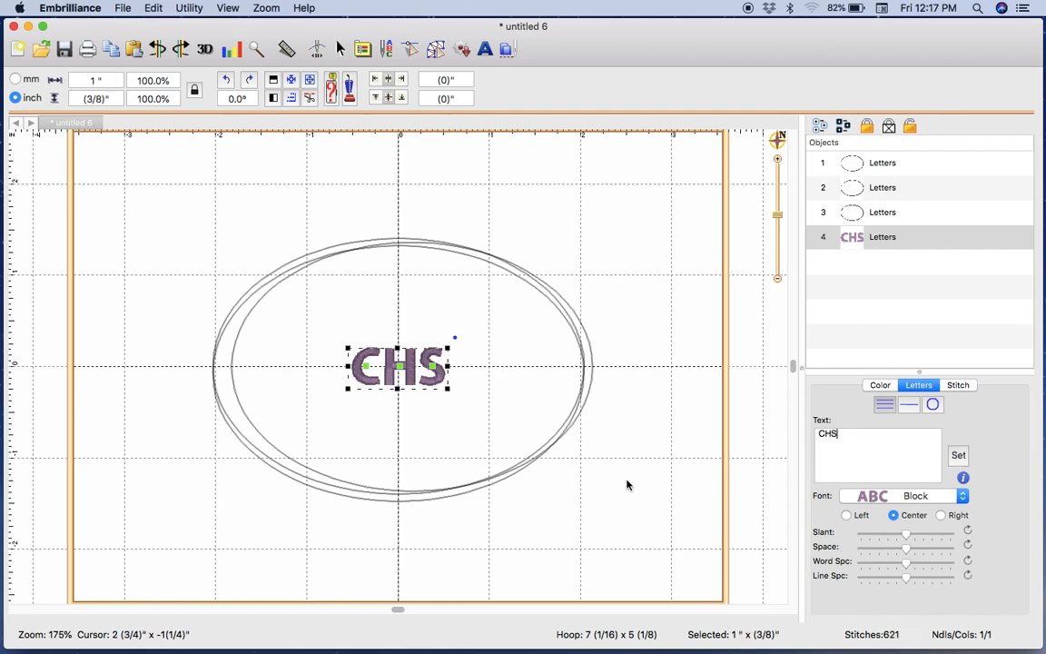
# Enlarge the CHS lettering to about 2 11/16 by 1 1/16 inches and center it in the hoop
pyautogui.moveTo(449, 346); pyautogui.dragTo(558, 303)
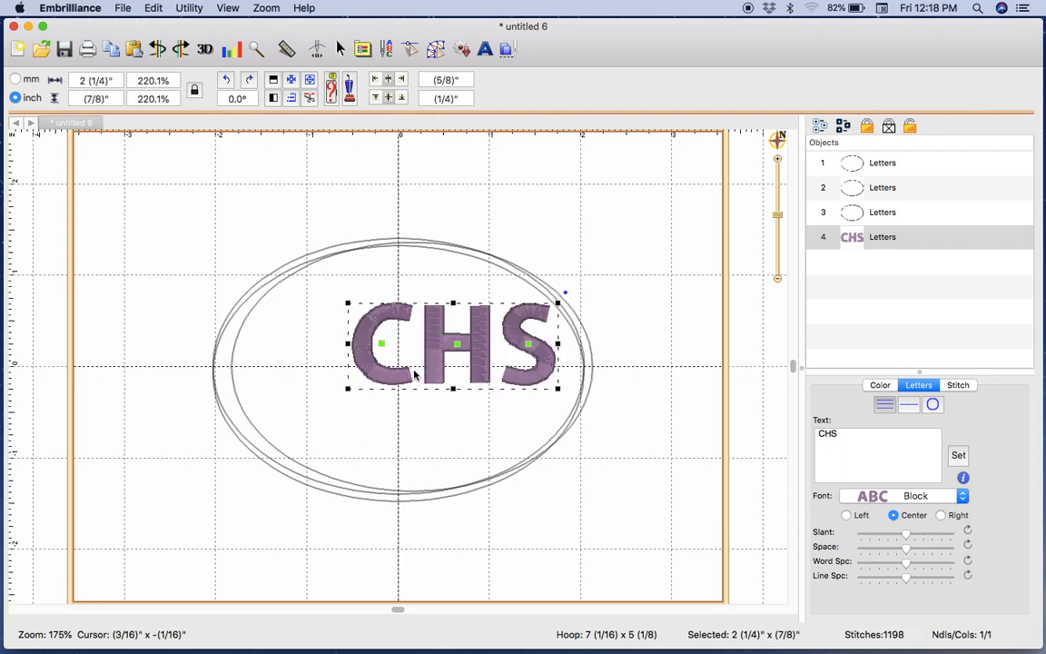
pyautogui.moveTo(347, 388); pyautogui.dragTo(306, 432)
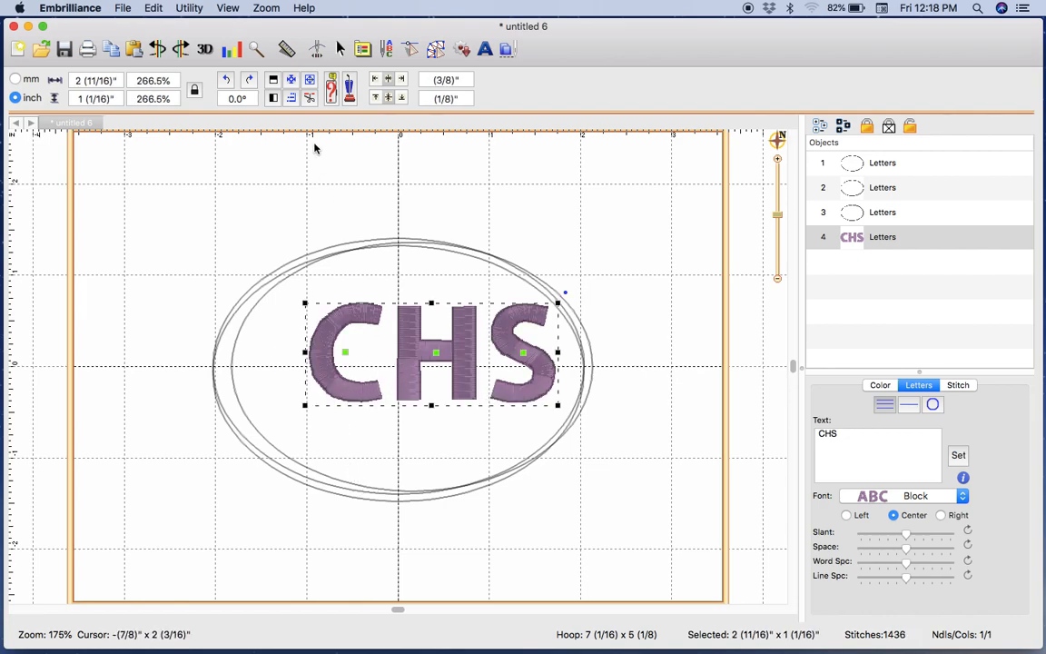
pyautogui.click(292, 81)
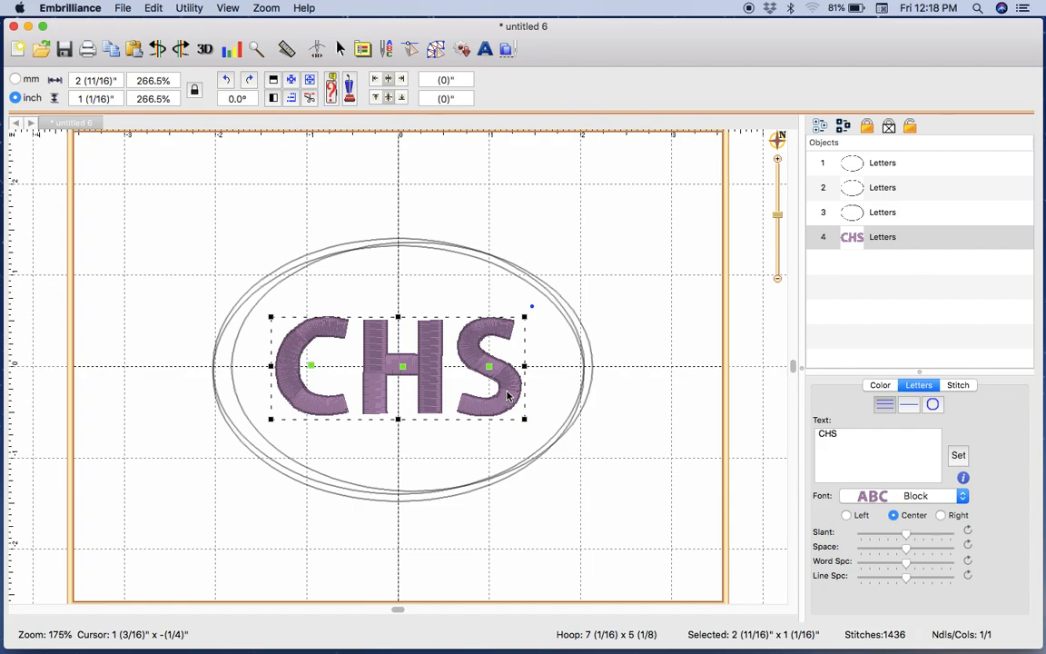
pyautogui.click(555, 208)
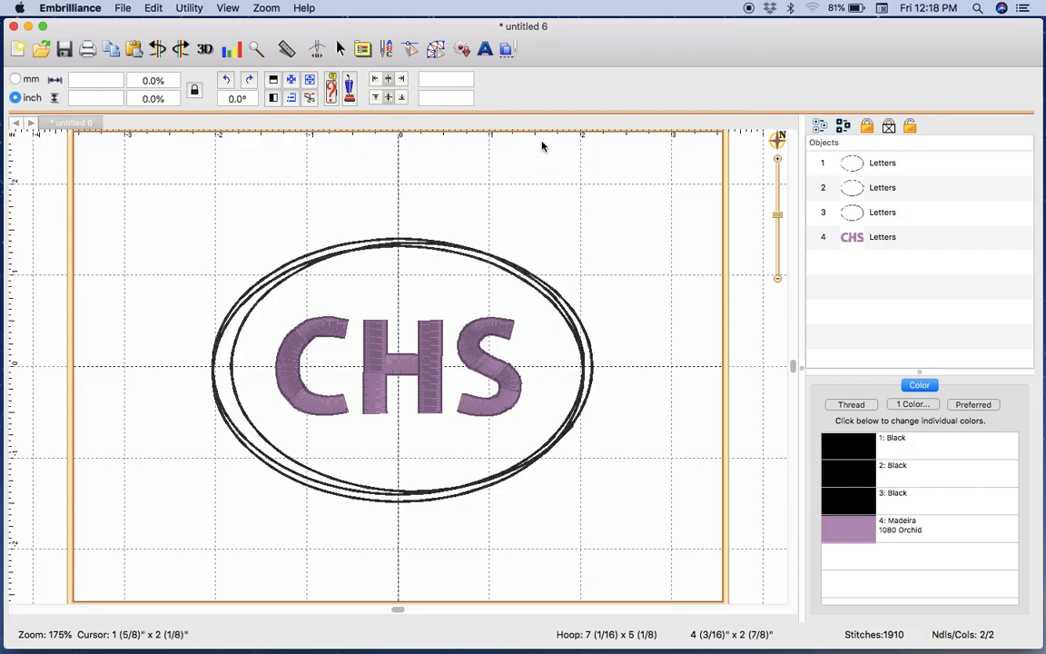
# Add a second Block lettering object with the text 1972
pyautogui.click(486, 50)
pyautogui.click(835, 434)
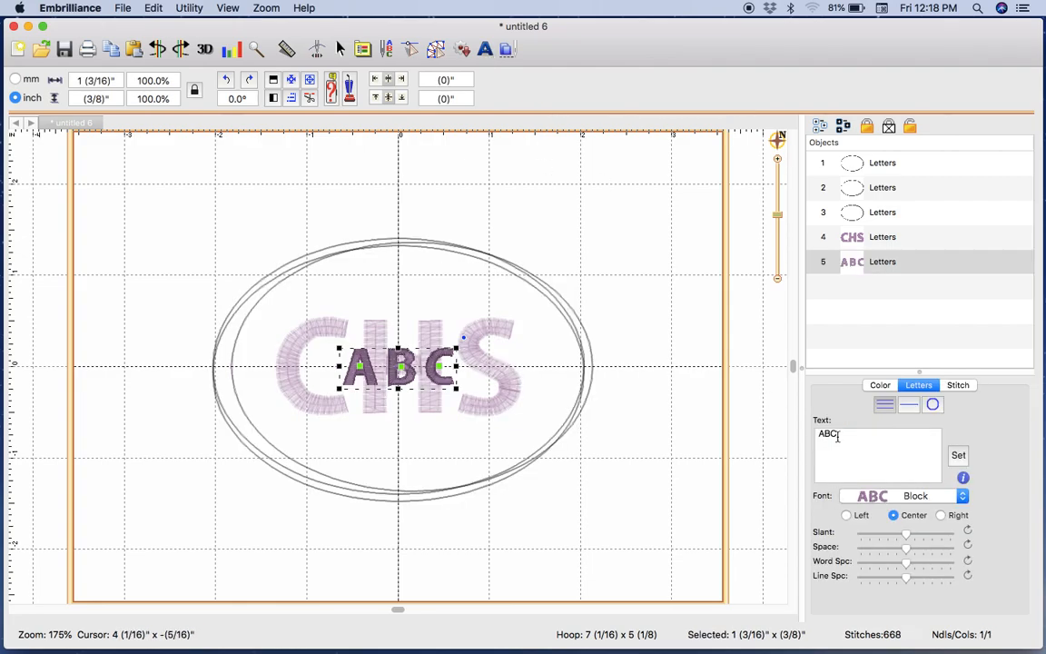
pyautogui.press('BackSpace')
pyautogui.press('BackSpace')
pyautogui.press('BackSpace')
pyautogui.write('196')
pyautogui.press('BackSpace')
pyautogui.write('72')
pyautogui.click(959, 456)
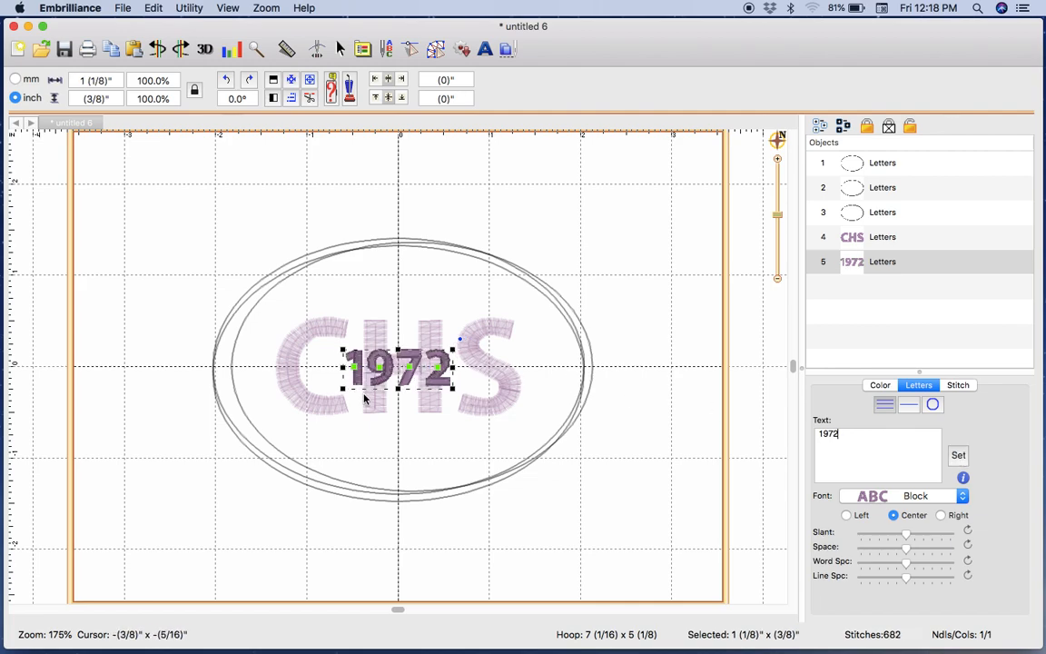
# Shrink 1972 to about 1 by 5/16 inch and place it horizontally centered above CHS, about 7/8 inch above the hoop center
pyautogui.moveTo(406, 382); pyautogui.dragTo(413, 292)
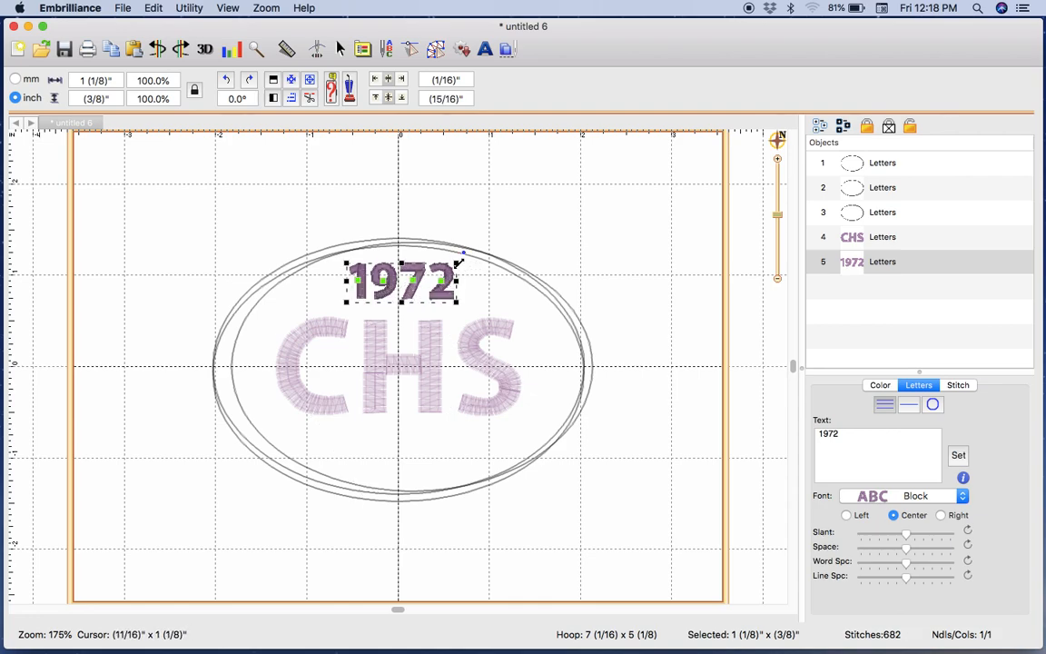
pyautogui.moveTo(458, 261); pyautogui.dragTo(454, 269)
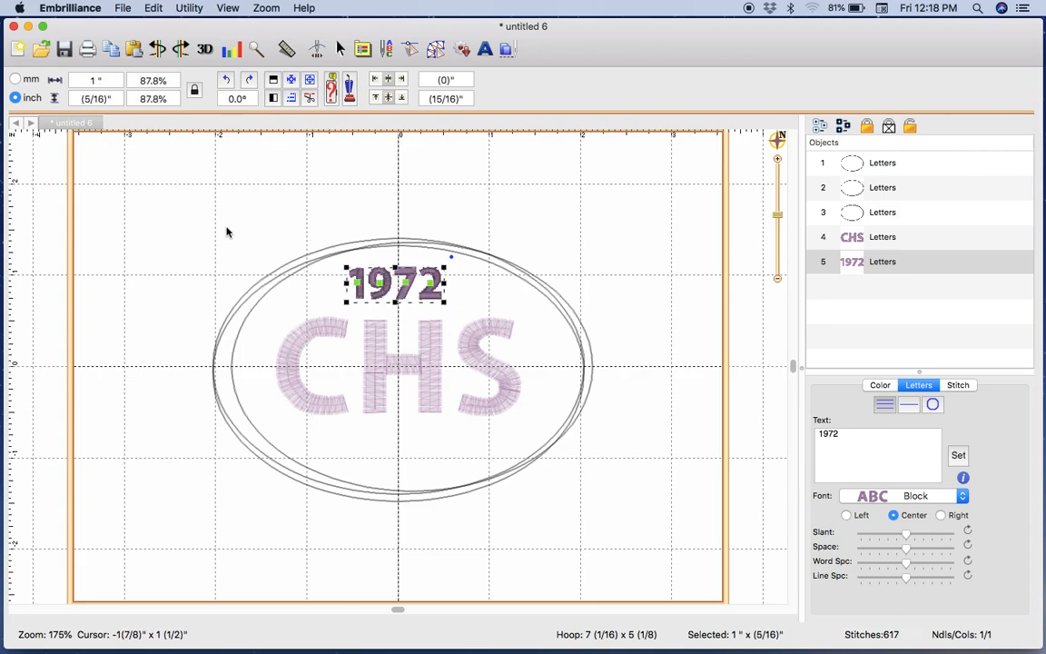
pyautogui.moveTo(404, 294); pyautogui.dragTo(402, 296)
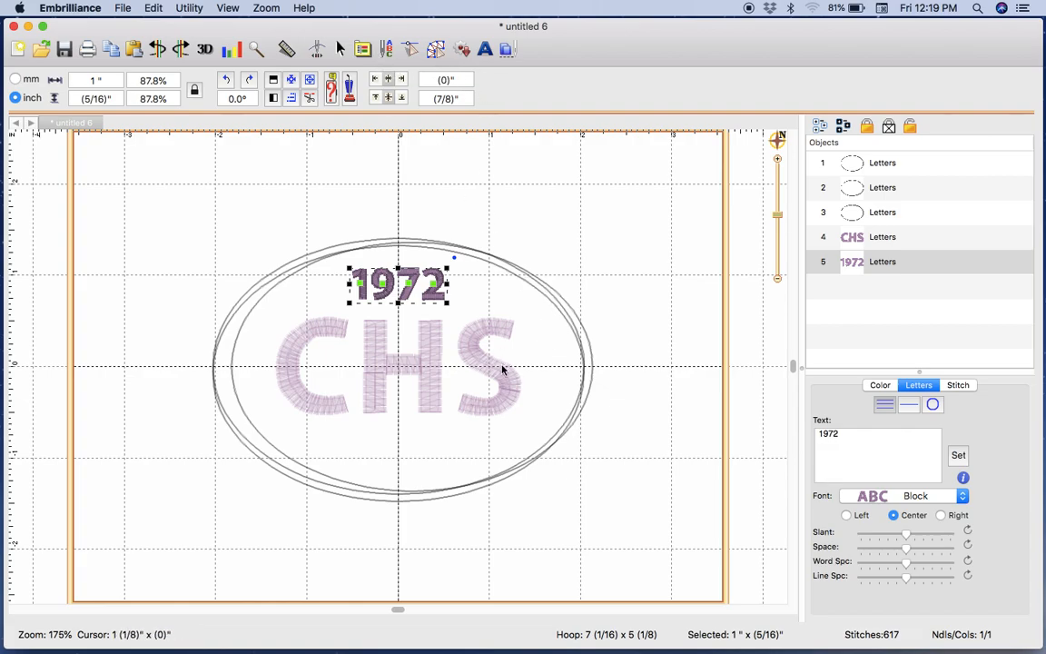
pyautogui.click(481, 292)
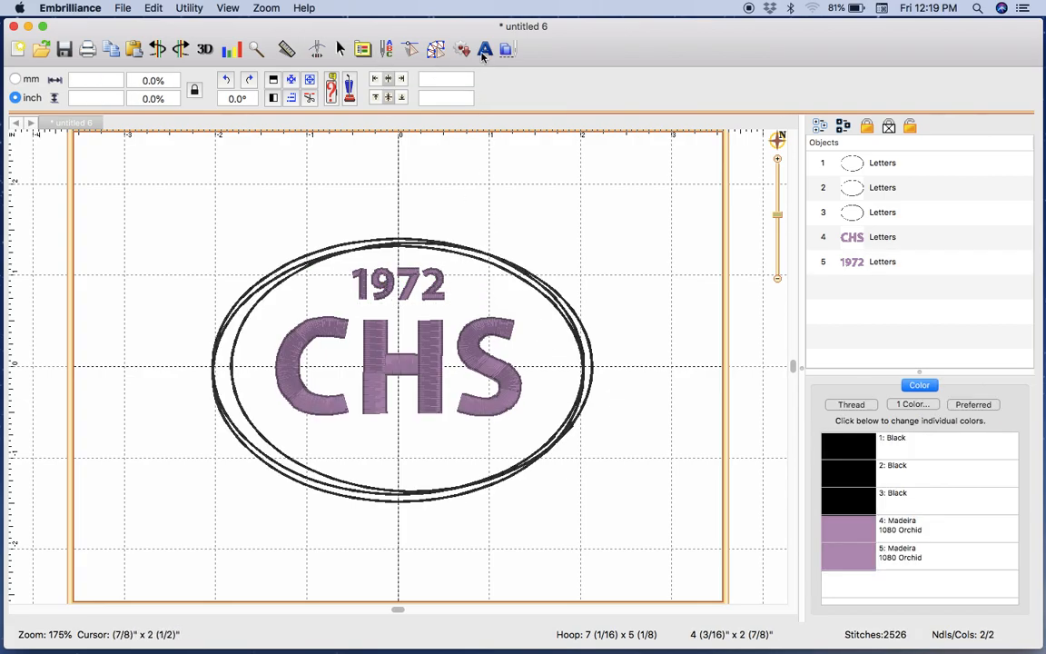
# Add a third Block lettering object with the text 2022
pyautogui.click(435, 48)
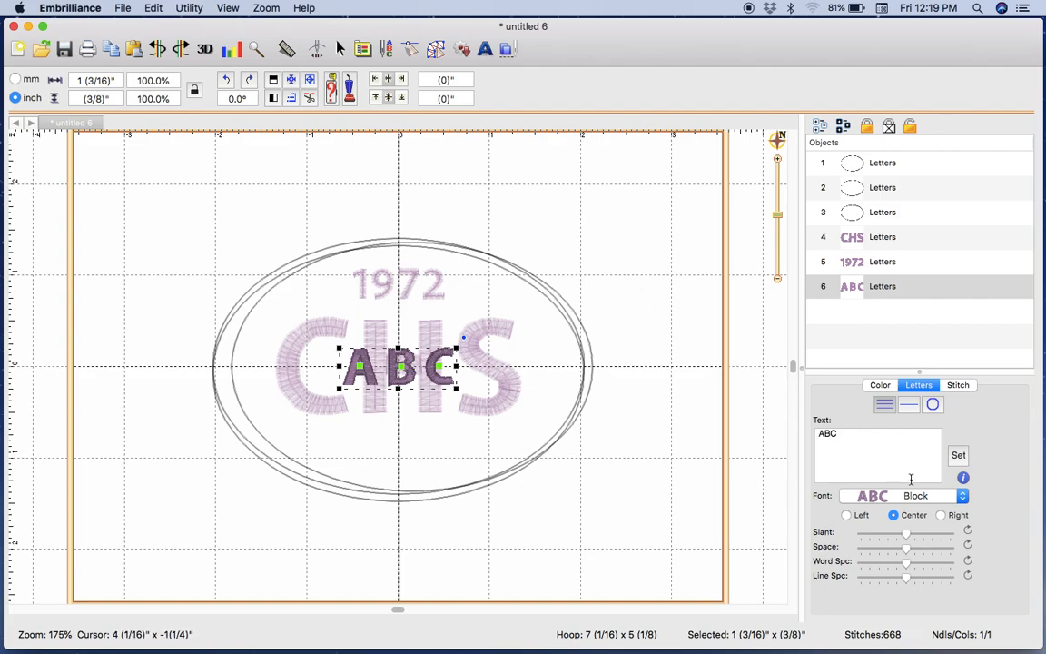
pyautogui.click(859, 434)
pyautogui.press('BackSpace')
pyautogui.press('BackSpace')
pyautogui.press('BackSpace')
pyautogui.write('2022')
pyautogui.click(959, 457)
# Shrink 2022 to about 1 by 5/16 inch and place it horizontally centered below CHS, about 15/16 inch below the hoop center
pyautogui.moveTo(447, 388); pyautogui.dragTo(444, 443)
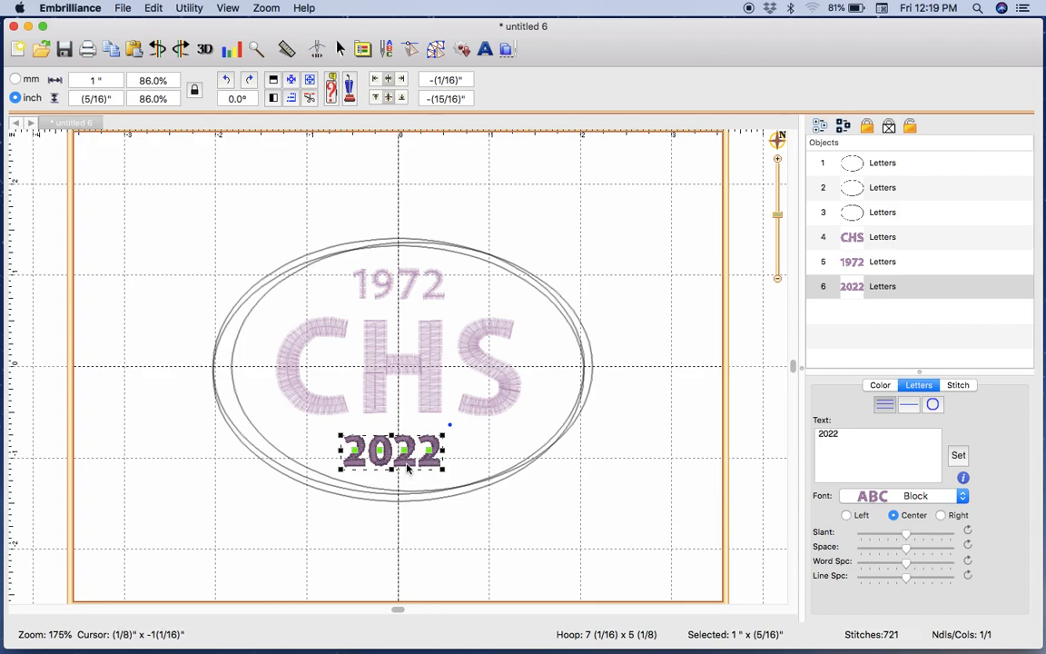
pyautogui.moveTo(407, 467); pyautogui.dragTo(413, 467)
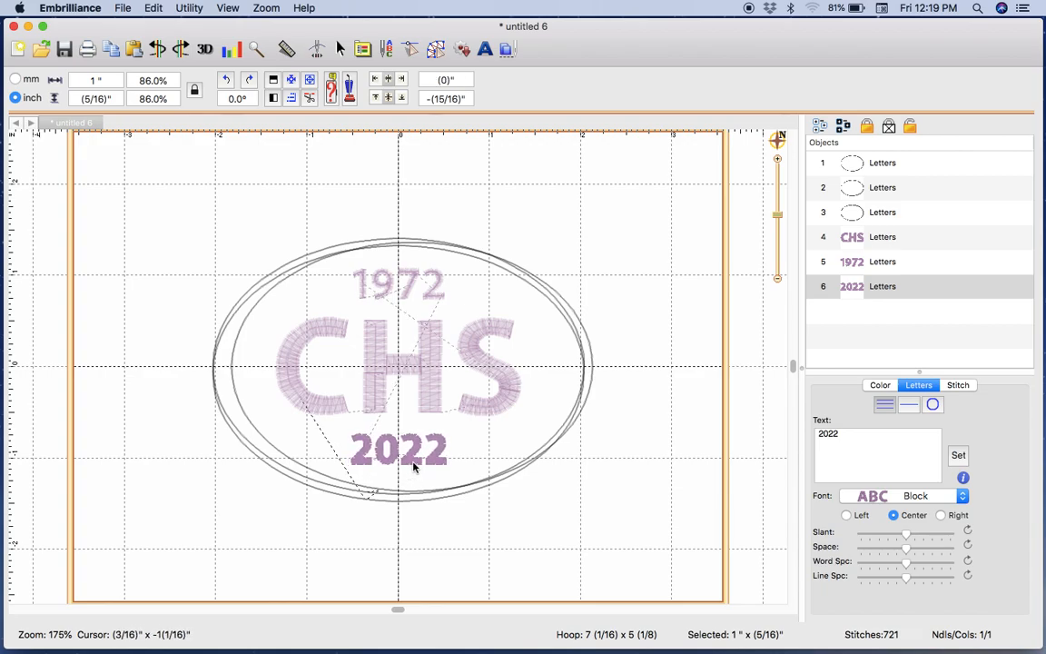
pyautogui.click(512, 436)
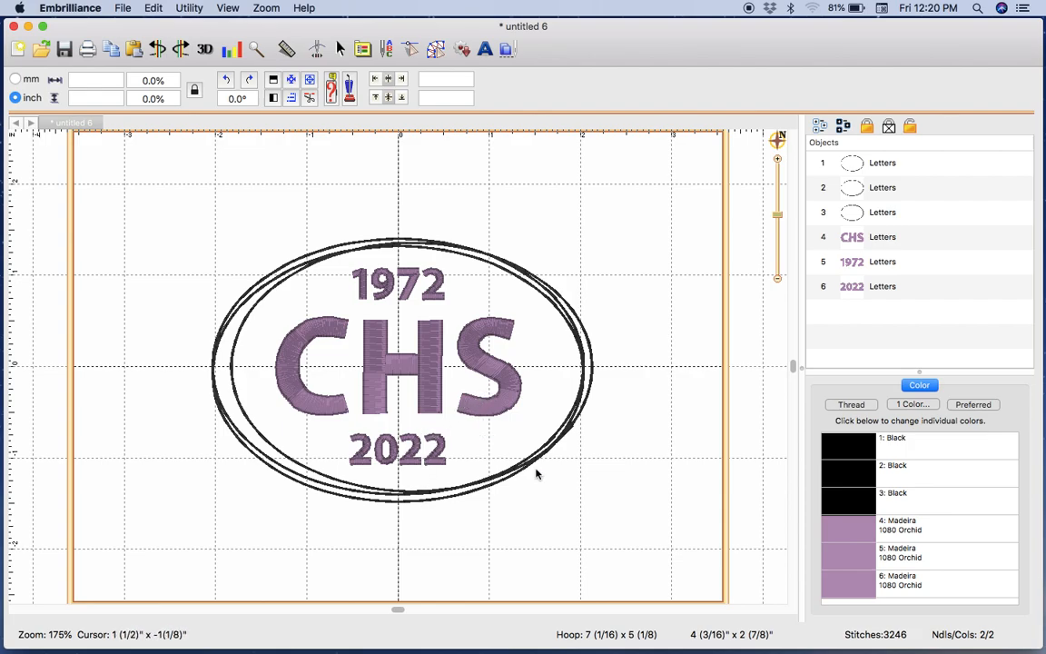
# Change the thread color of the CHS lettering to Madeira Thread Chest 1094 Medium Turquoise
pyautogui.doubleClick(850, 532)
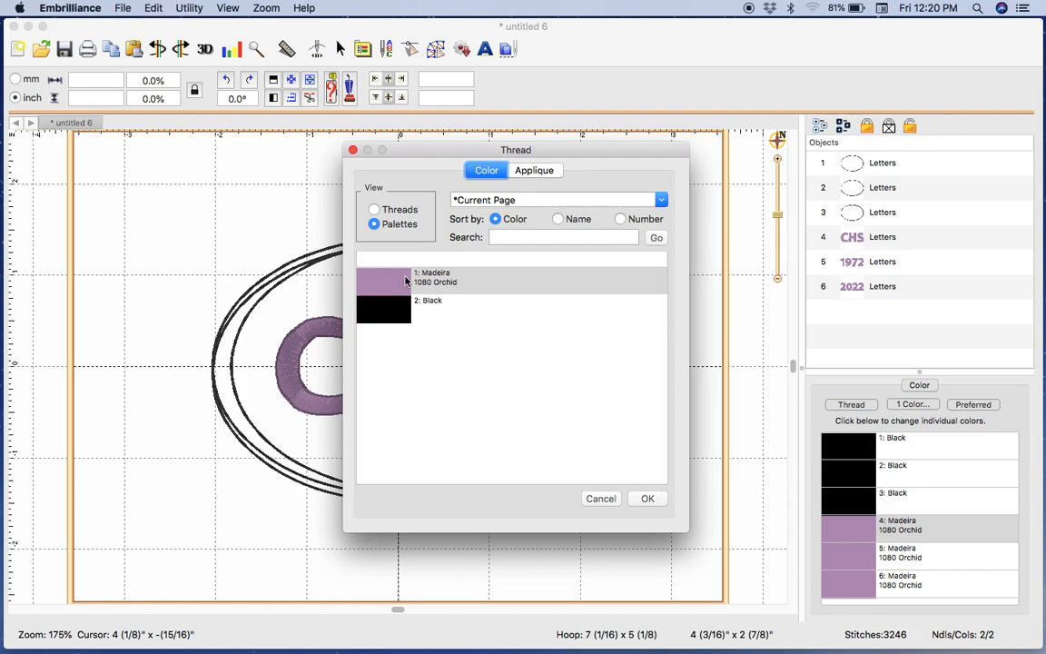
pyautogui.click(374, 210)
pyautogui.scroll(10, 512, 366)
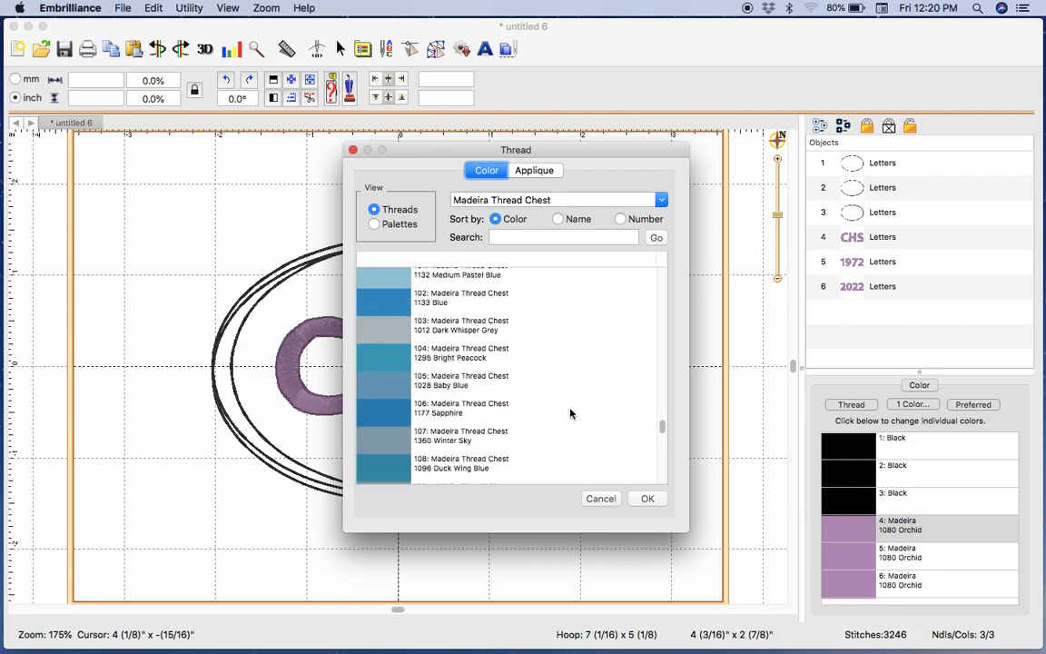
pyautogui.click(396, 354)
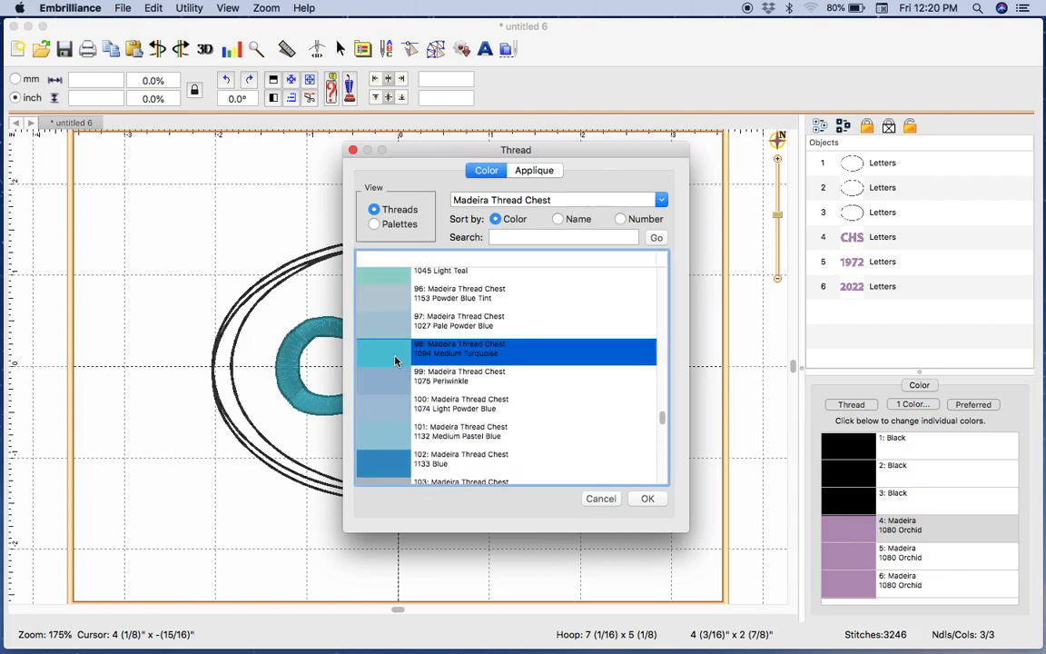
pyautogui.click(647, 498)
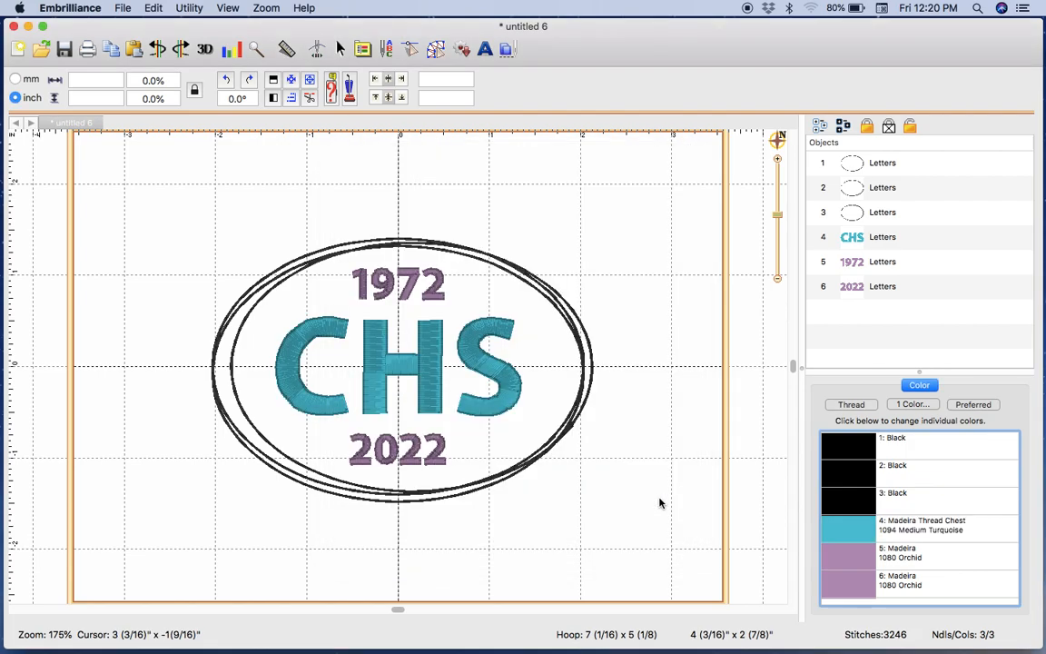